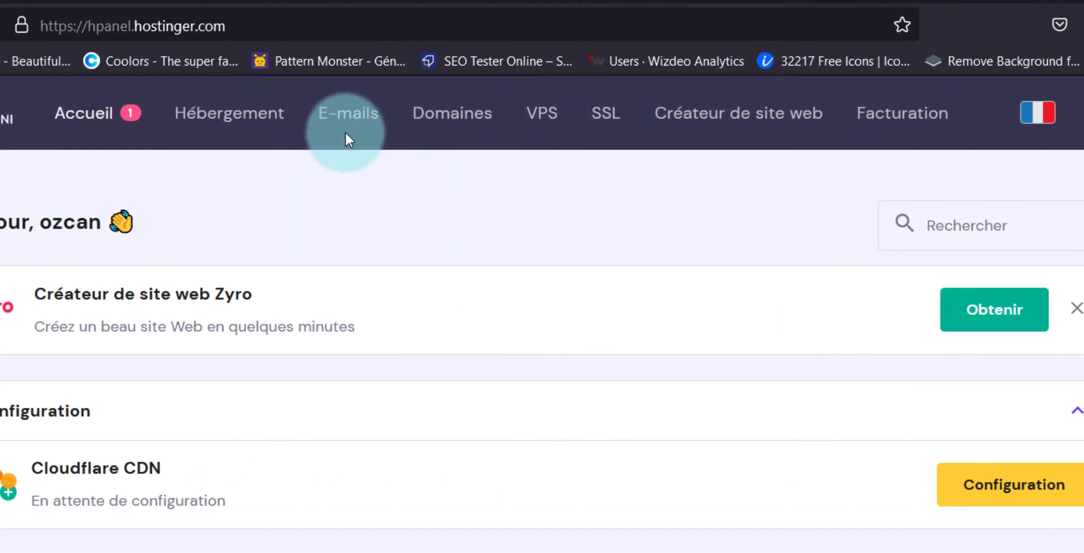
# Step: Open the E-mails section and show the feniksu.com mailbox list in hPanel
pyautogui.click(346, 135)
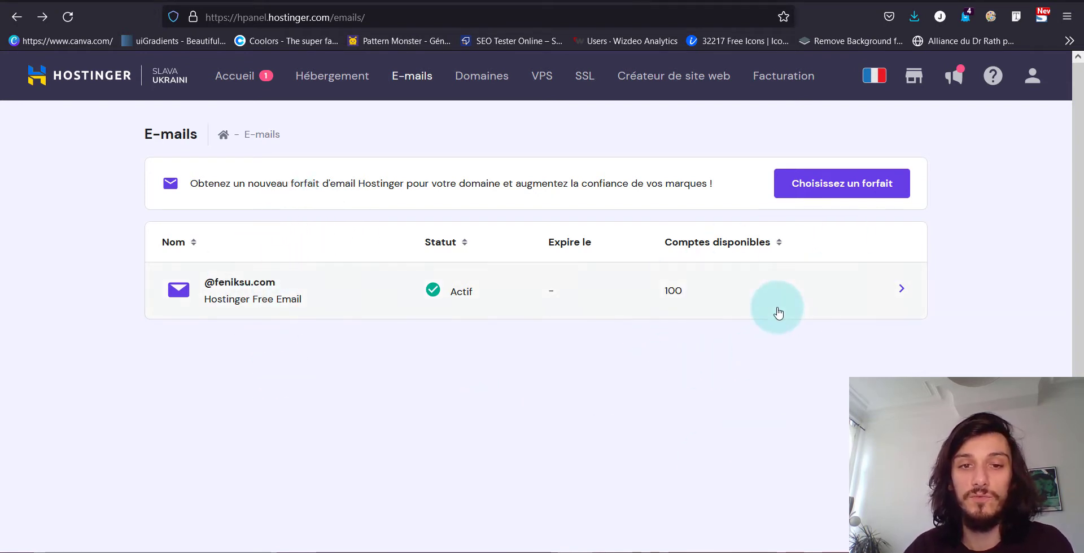
pyautogui.click(513, 291)
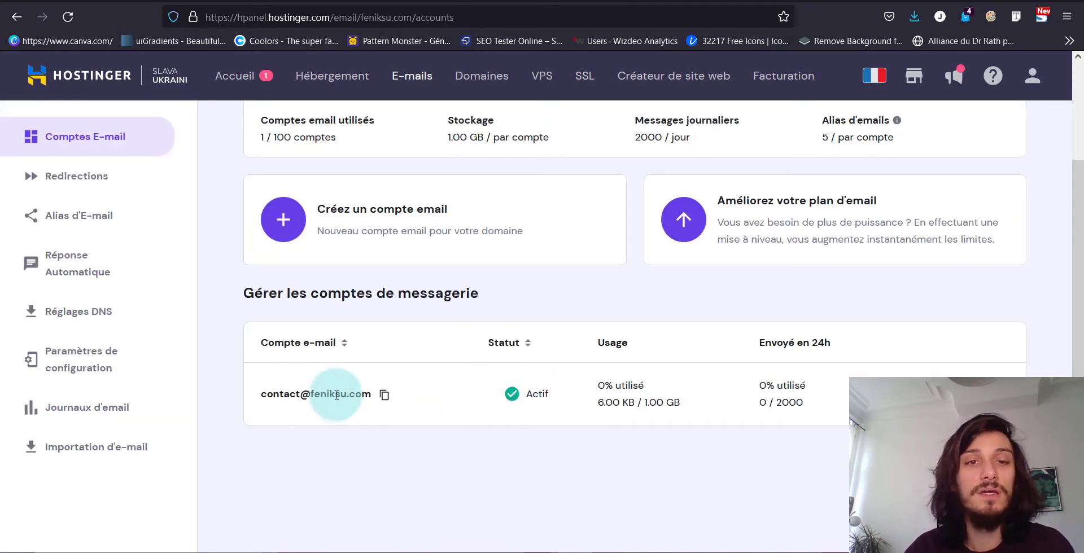
pyautogui.scroll(3, 333, 391)
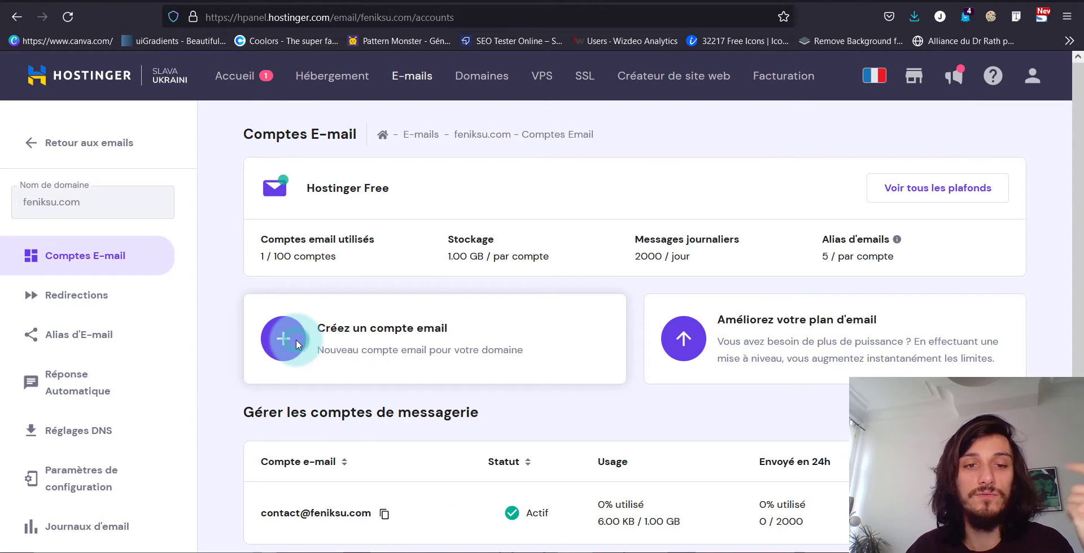
pyautogui.click(296, 340)
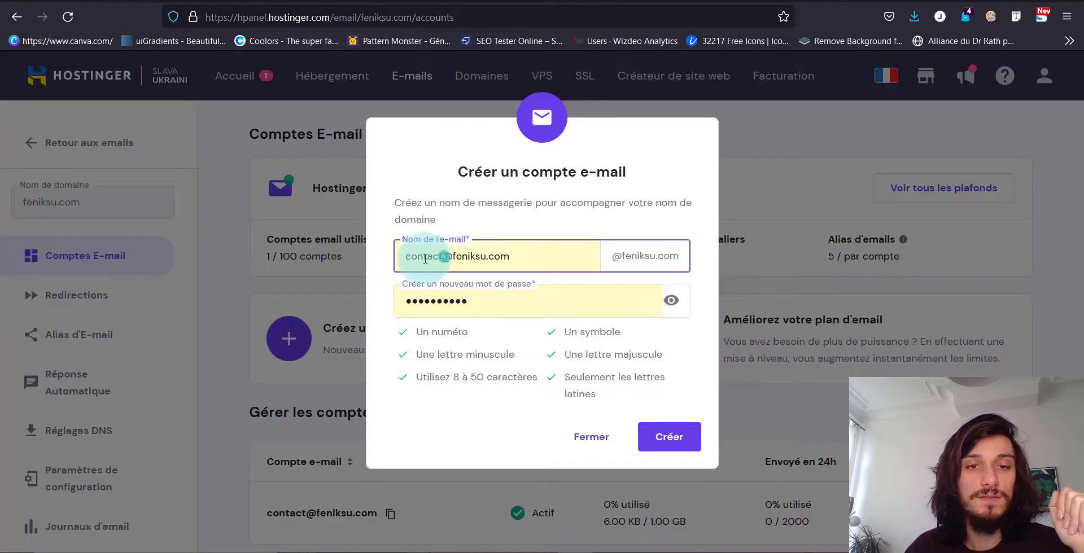
pyautogui.moveTo(443, 255); pyautogui.dragTo(372, 259)
pyautogui.write('suppor')
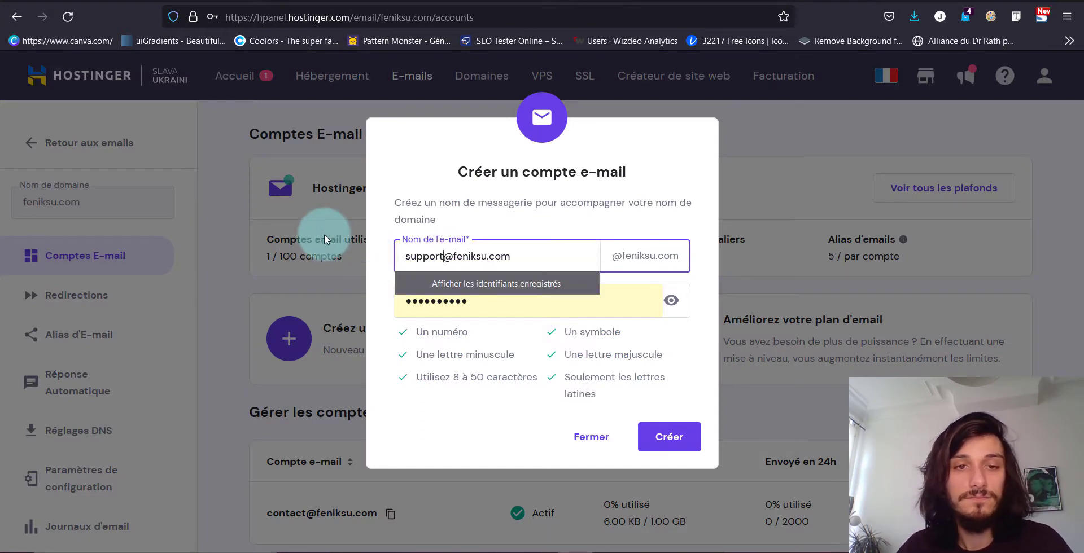
pyautogui.click(362, 247)
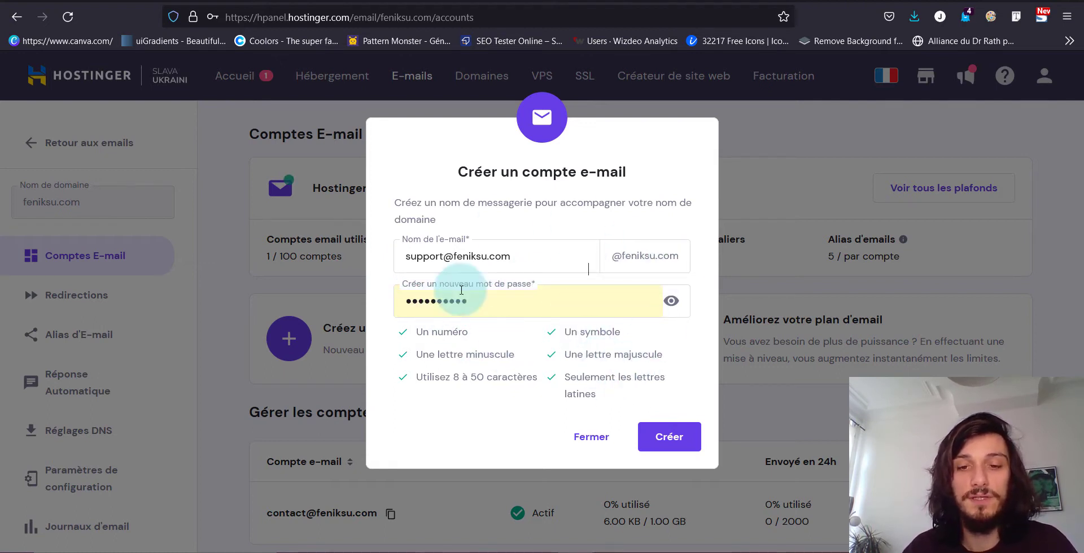
pyautogui.click(671, 446)
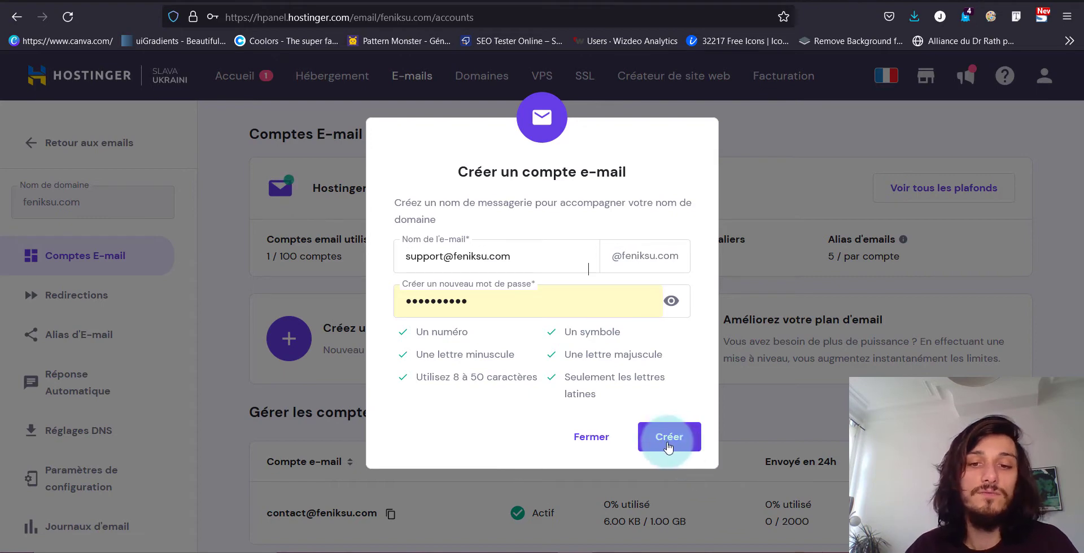
pyautogui.doubleClick(667, 443)
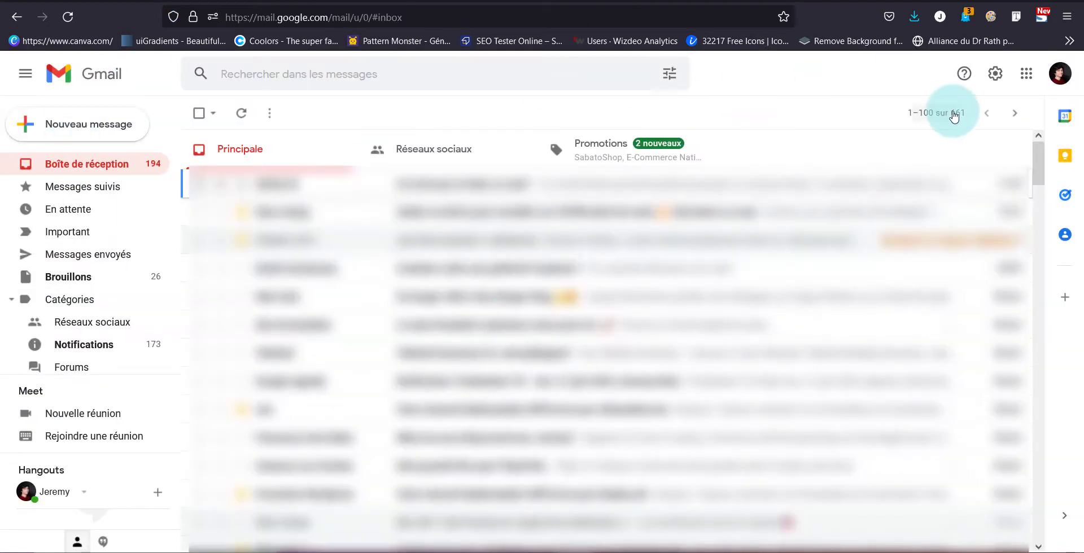
# Step: Open Gmail's full settings on Comptes et importation, scrolled to Consulter d'autres comptes
pyautogui.click(995, 74)
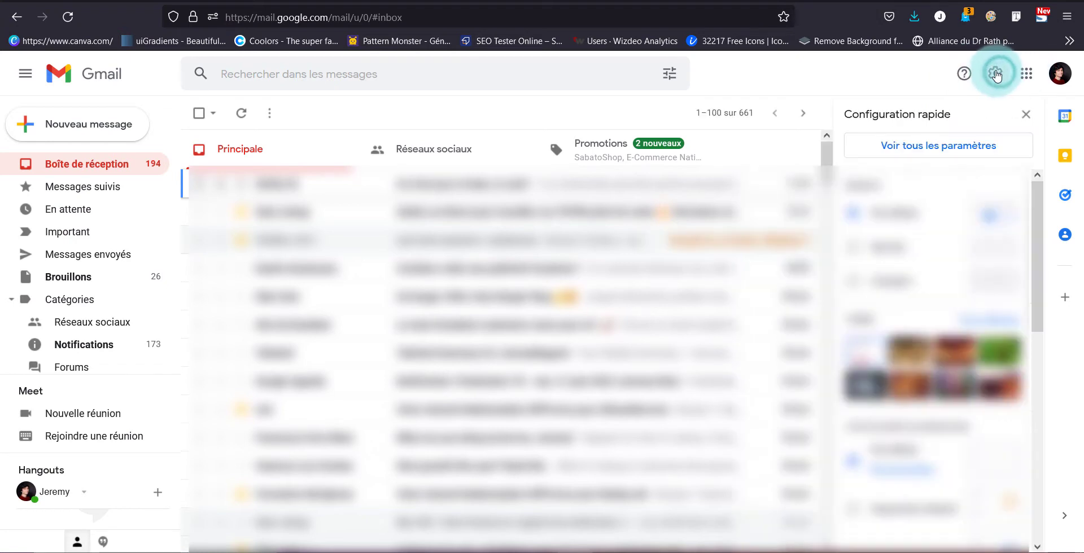
pyautogui.click(929, 155)
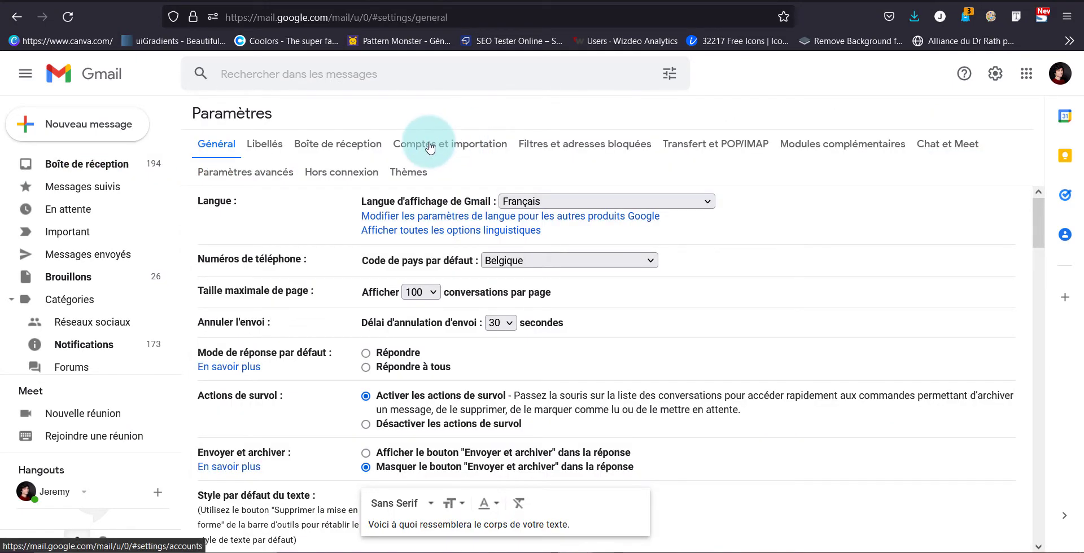
pyautogui.click(446, 145)
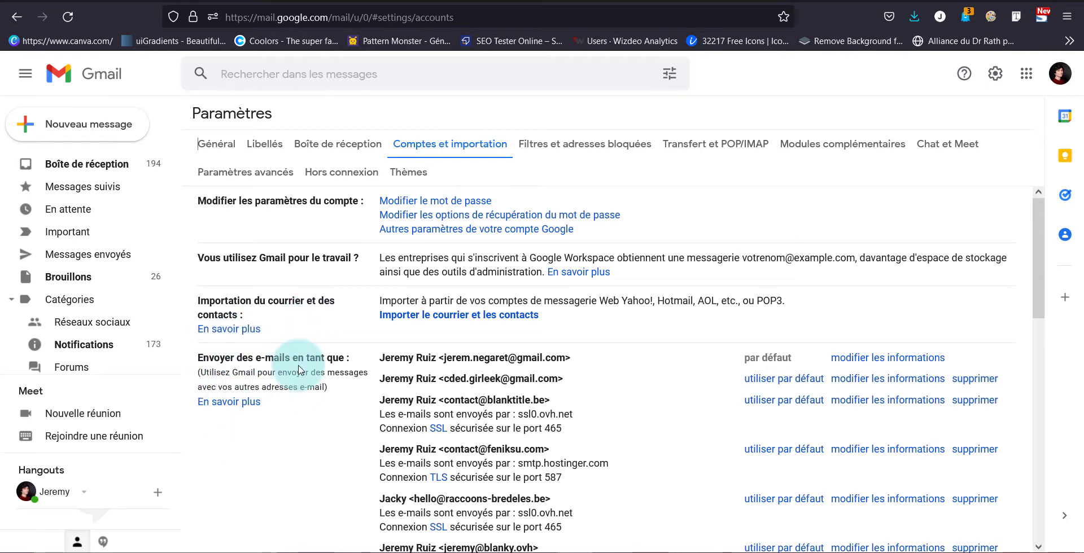
pyautogui.scroll(-7, 298, 370)
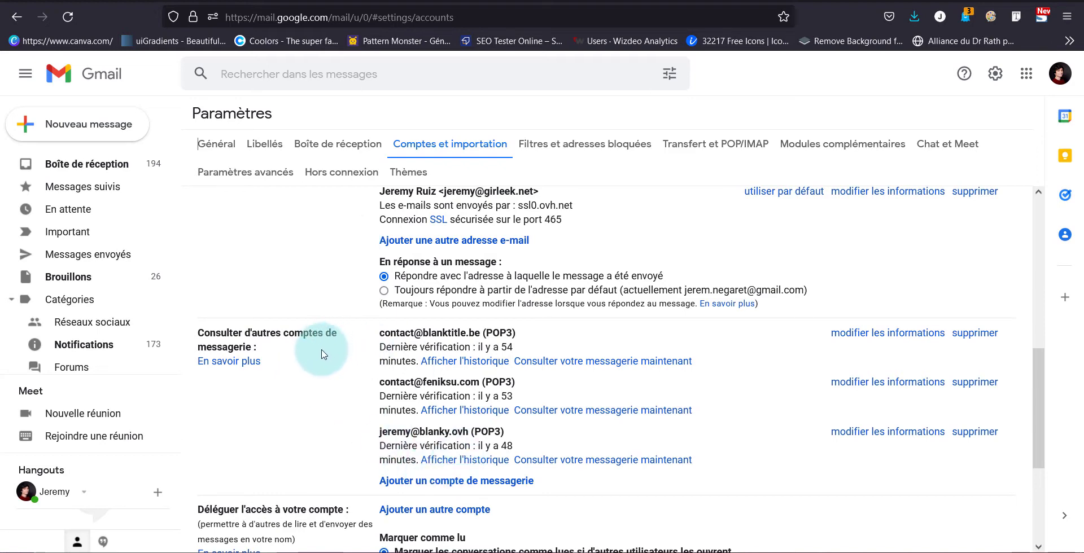
# Step: Add the new support address as a mail account to check and continue
pyautogui.click(497, 489)
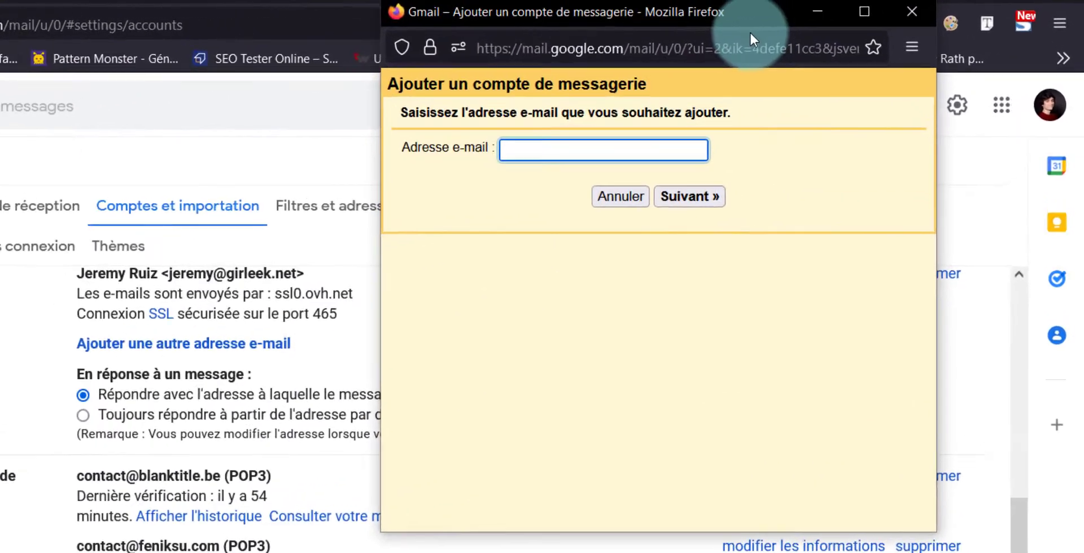
pyautogui.moveTo(830, 27); pyautogui.dragTo(788, 38)
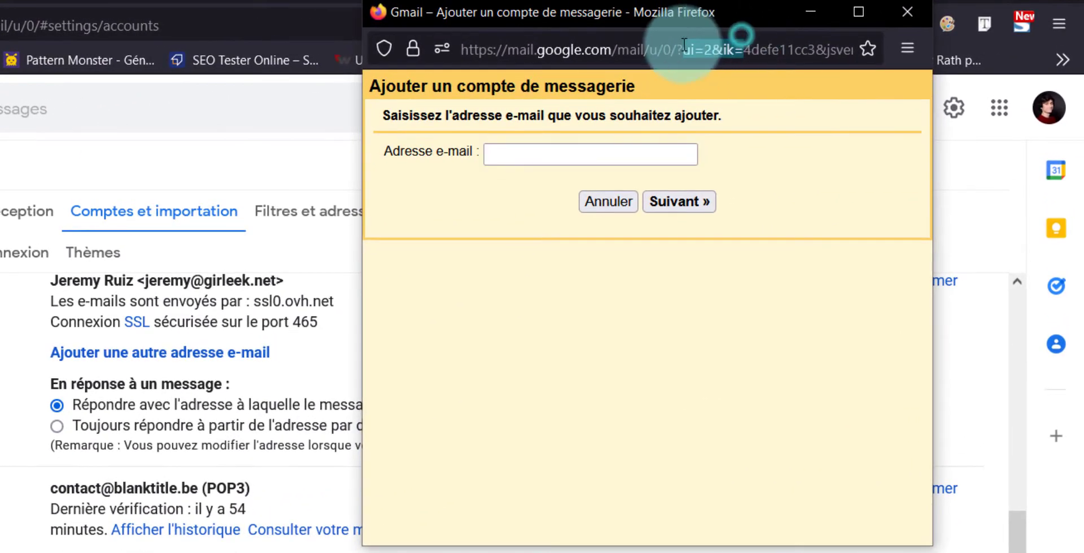
pyautogui.click(728, 105)
pyautogui.click(608, 150)
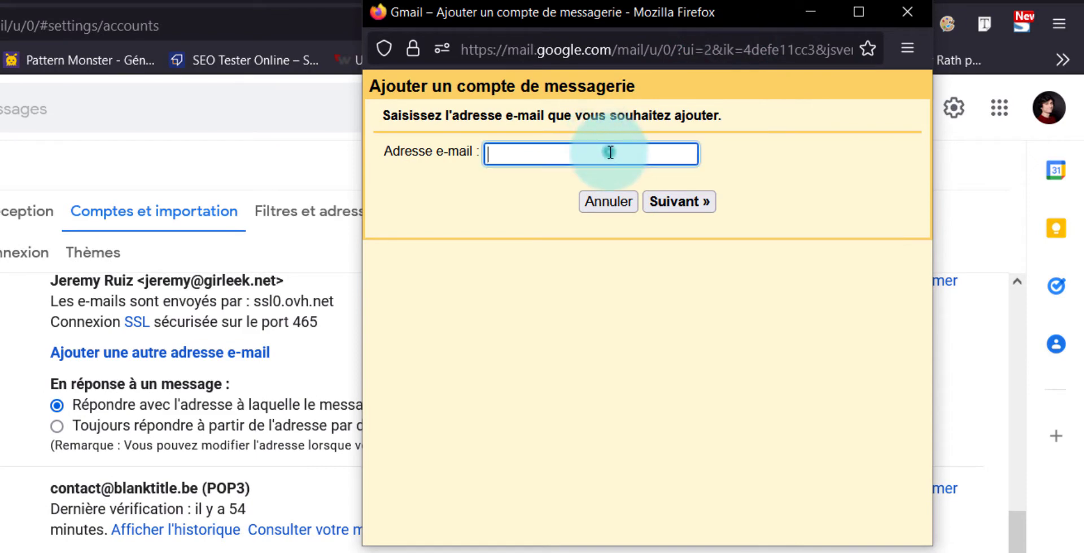
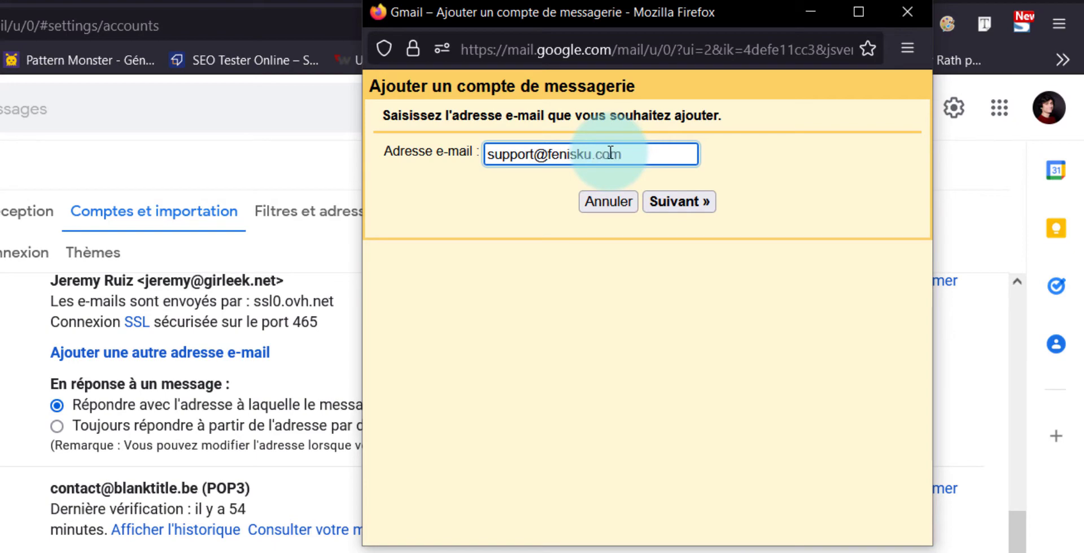
pyautogui.click(679, 203)
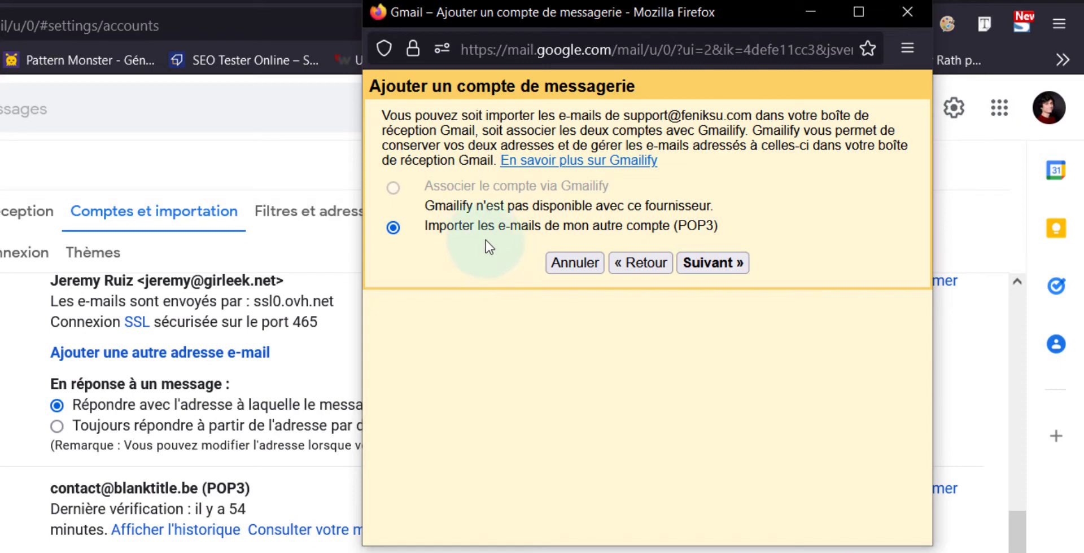
# Step: Choose POP3 import, use the full support address as username and paste its password
pyautogui.click(695, 261)
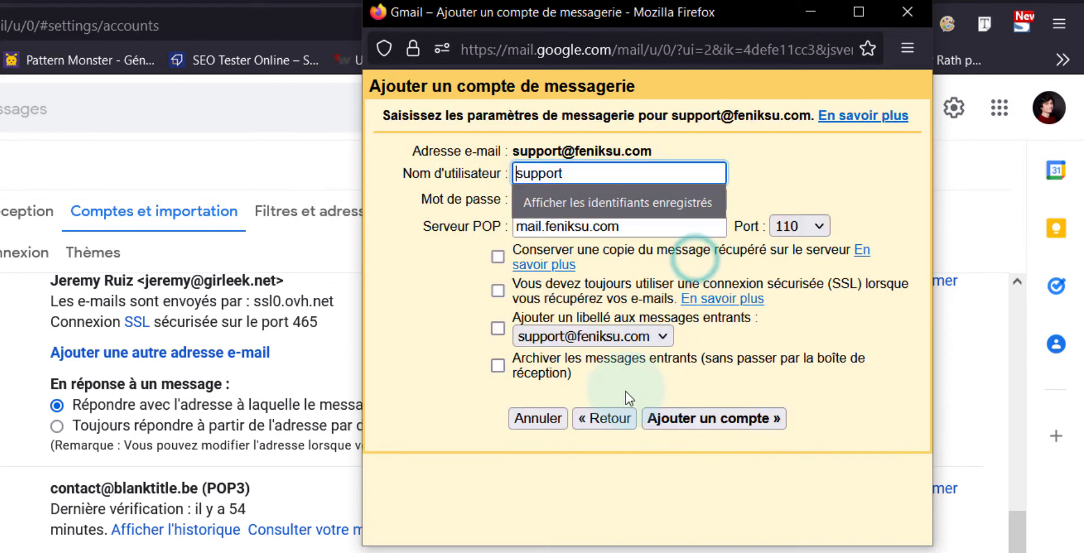
pyautogui.click(470, 297)
pyautogui.click(610, 181)
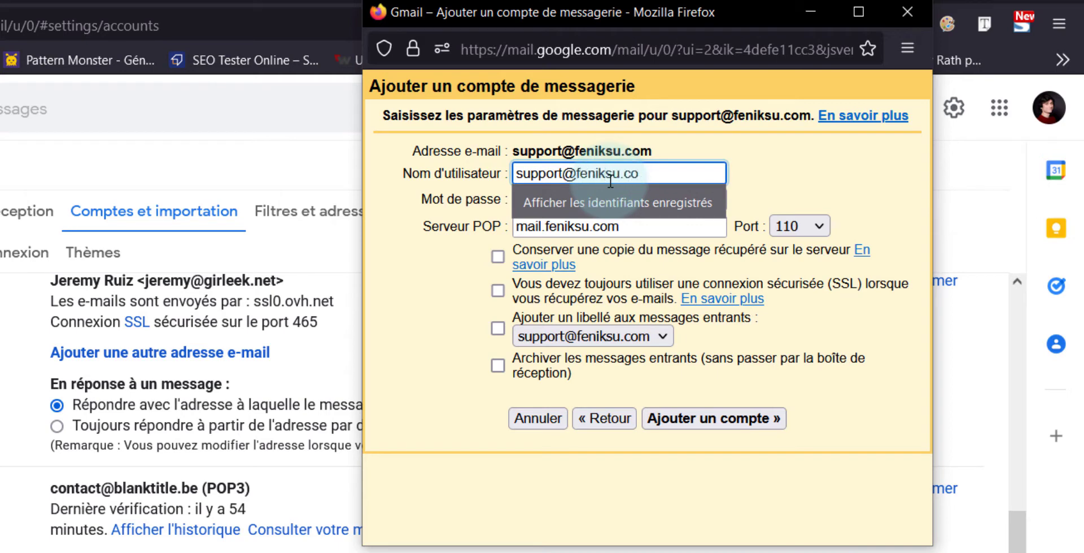
pyautogui.click(587, 201)
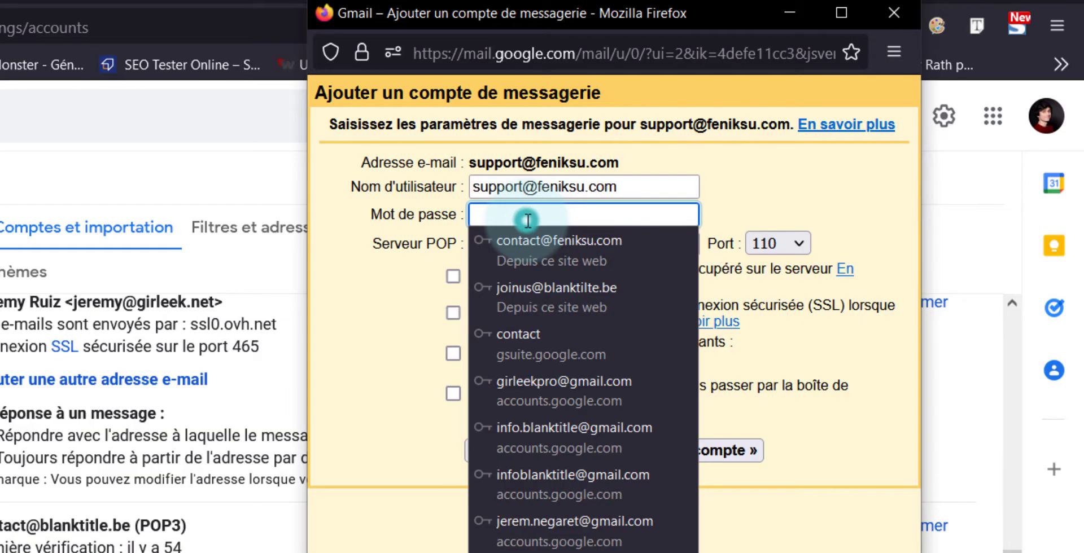
pyautogui.hotkey('ctrl', 'v')
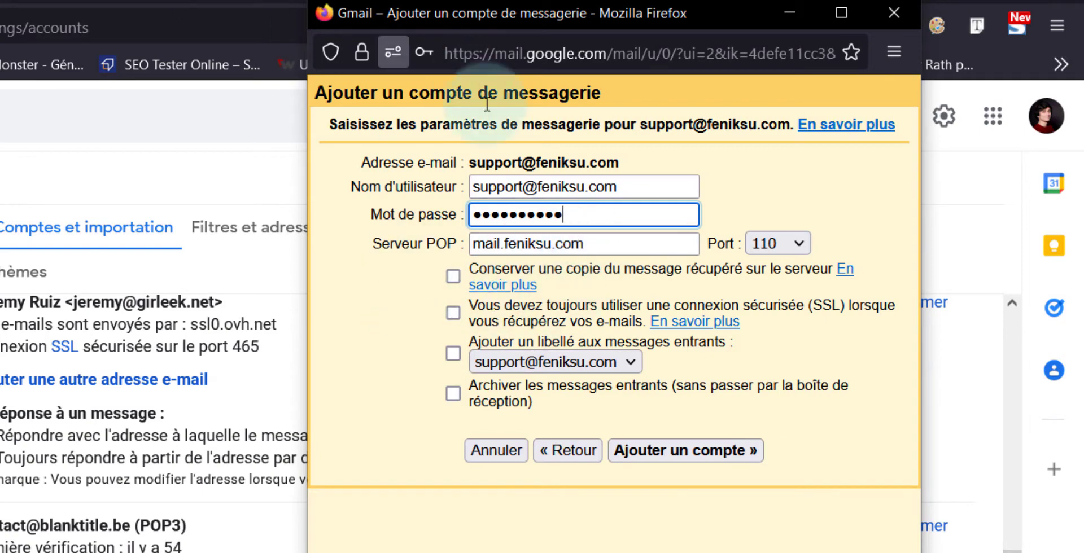
# Step: Set POP server pop.hostinger.com on port 995, add the account, and save the login
pyautogui.tripleClick(588, 244)
pyautogui.press('BackSpace')
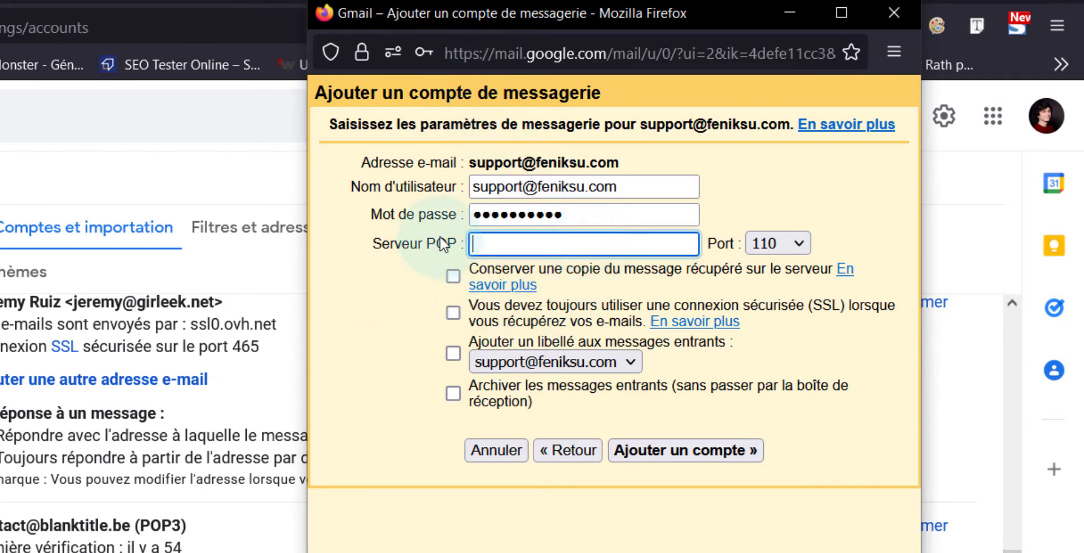
pyautogui.write('po')
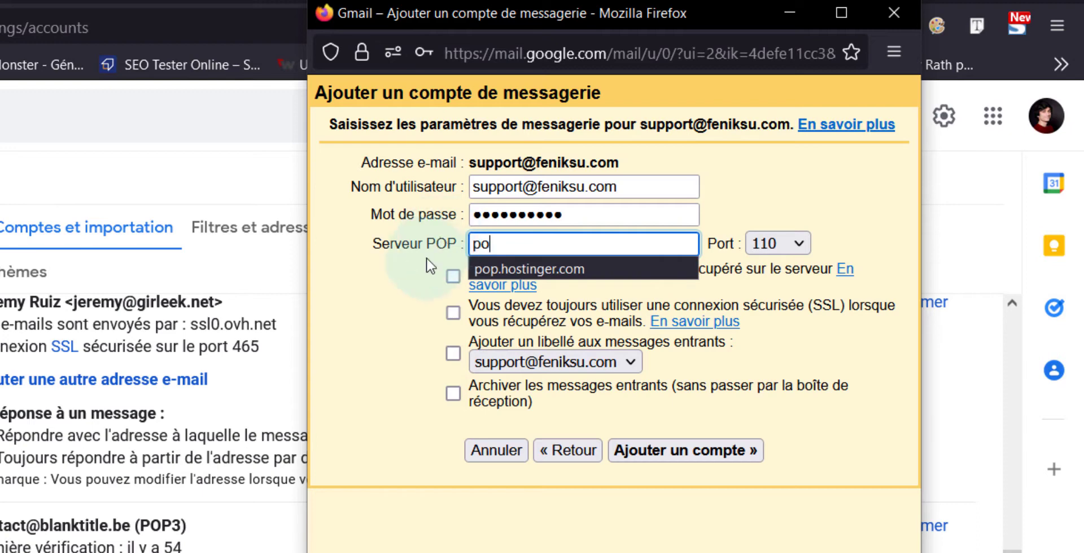
pyautogui.click(550, 269)
pyautogui.click(794, 239)
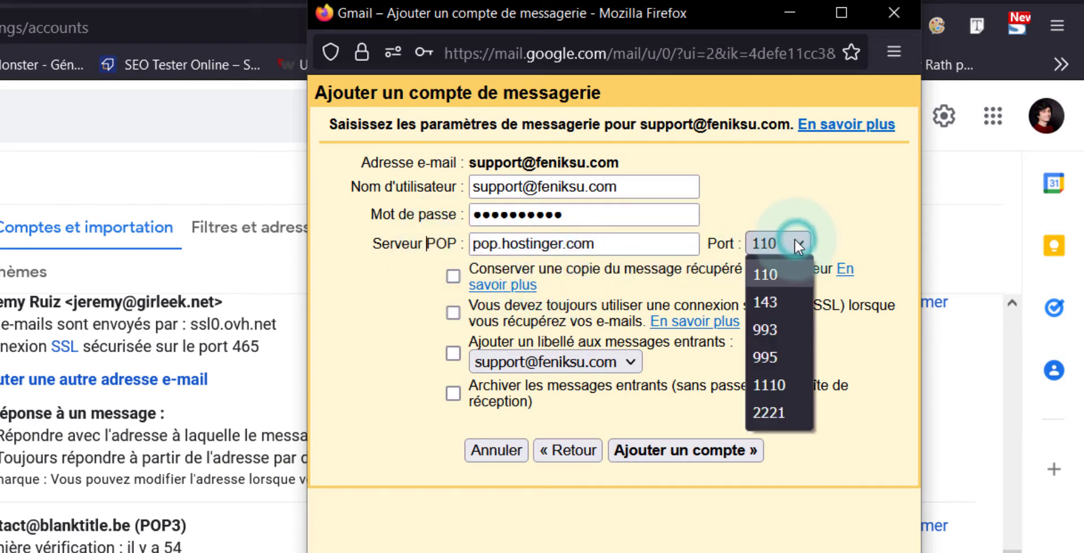
pyautogui.click(784, 356)
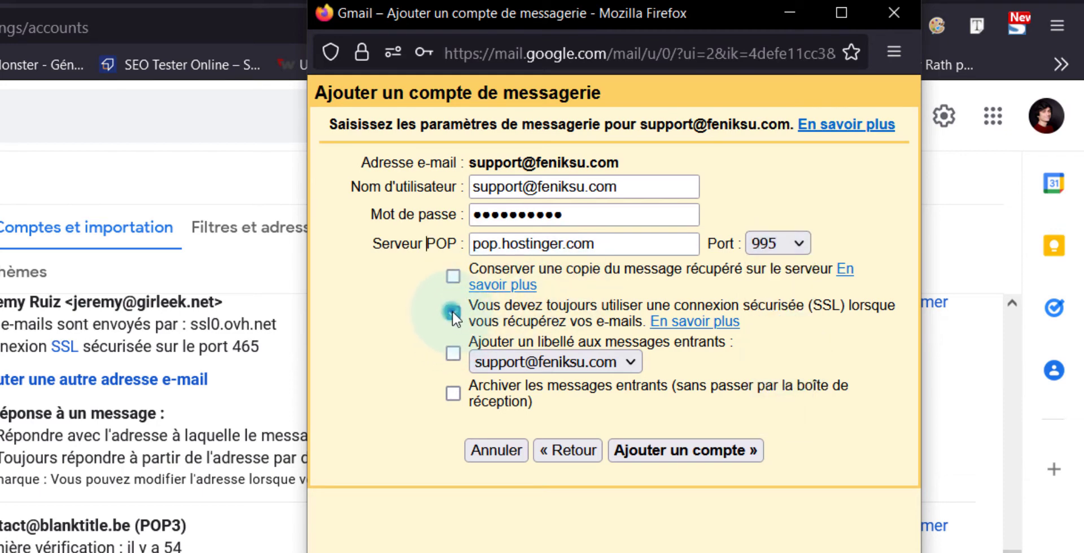
pyautogui.click(747, 450)
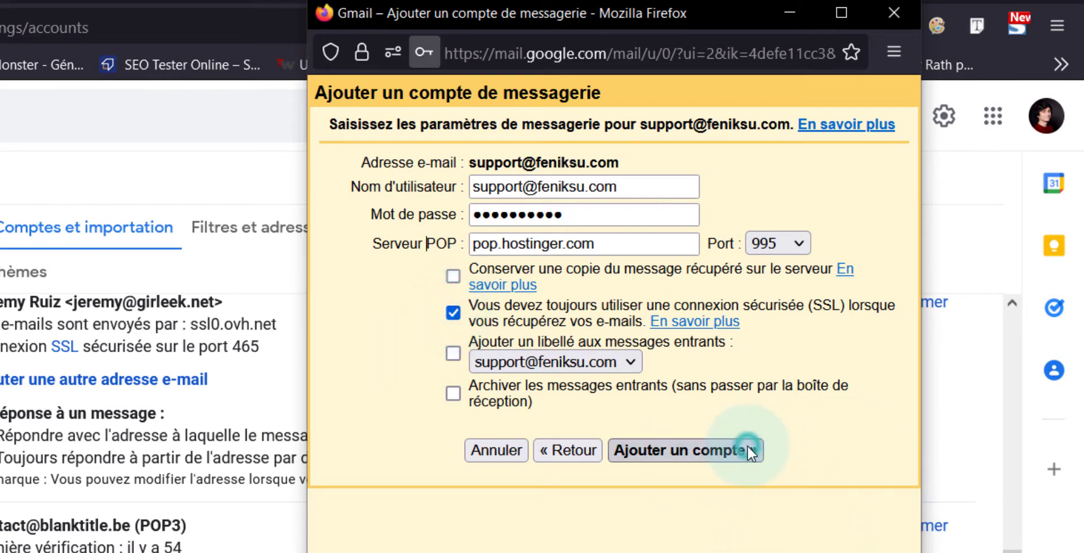
pyautogui.click(557, 350)
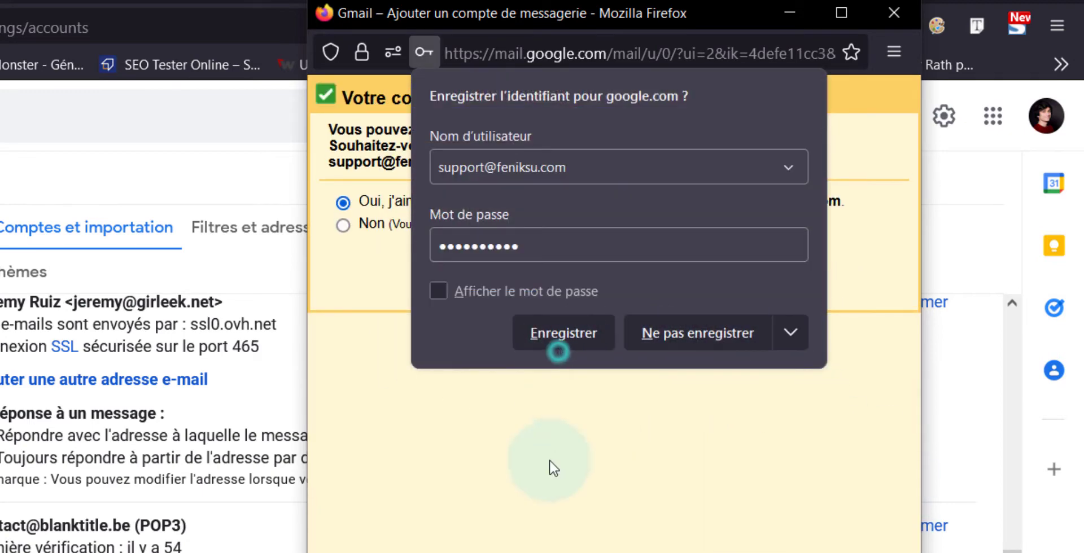
# Step: Confirm the saved login and choose to also send mail as the support address
pyautogui.click(567, 333)
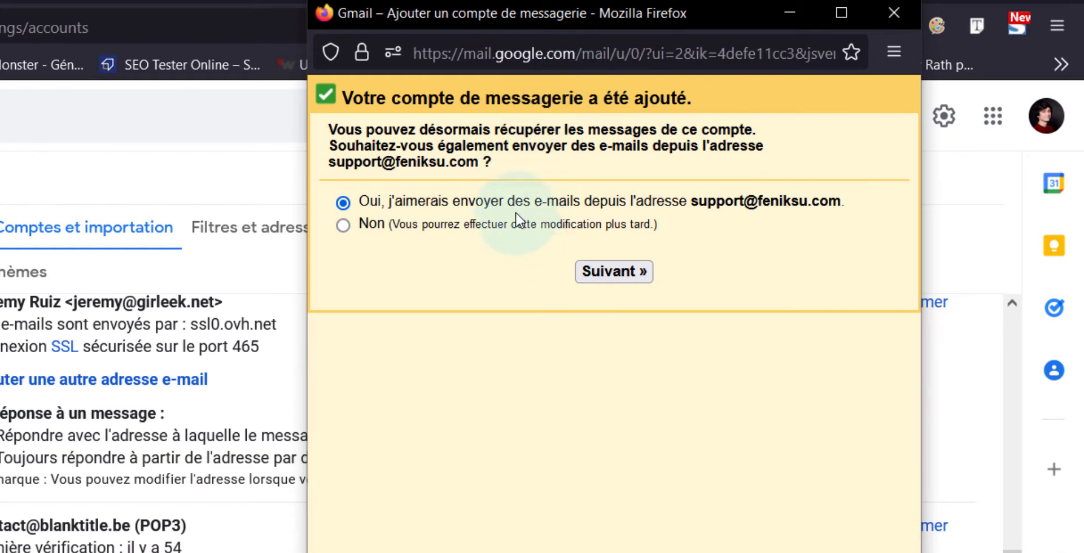
pyautogui.click(607, 272)
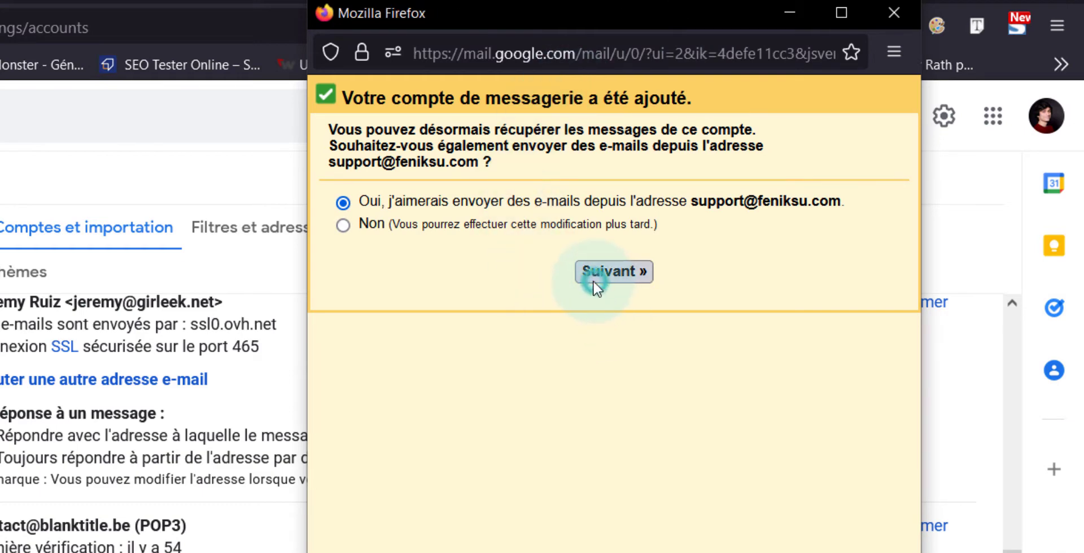
pyautogui.click(606, 182)
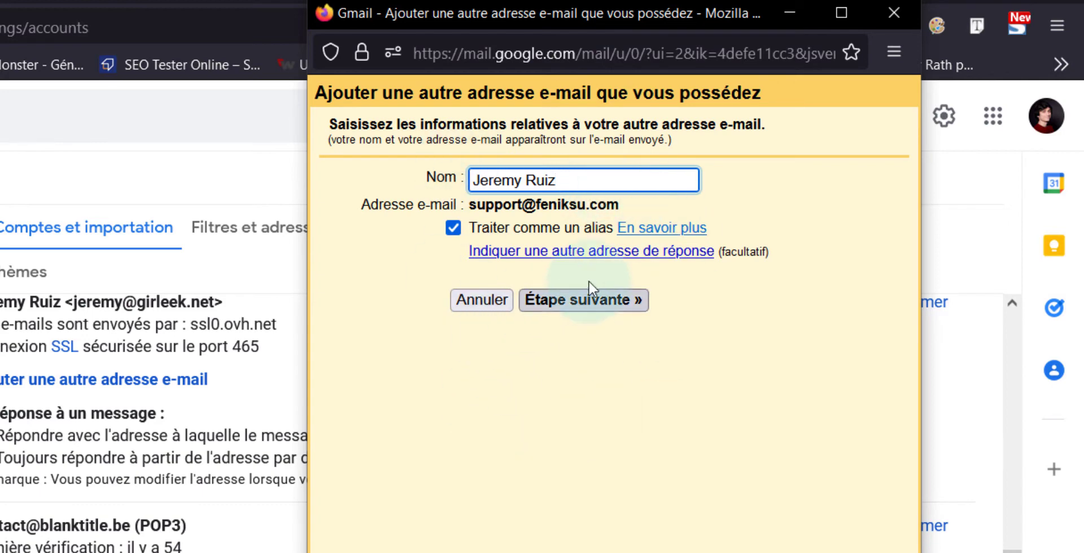
pyautogui.click(566, 299)
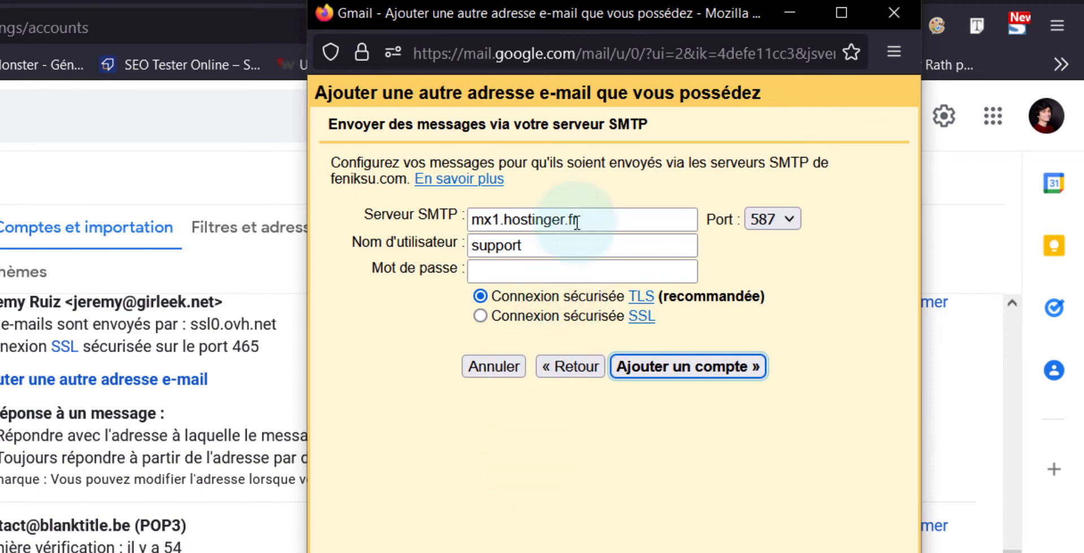
# Step: Set SMTP to smtp.hostinger.com on port 587 with the support credentials and add it
pyautogui.tripleClick(590, 219)
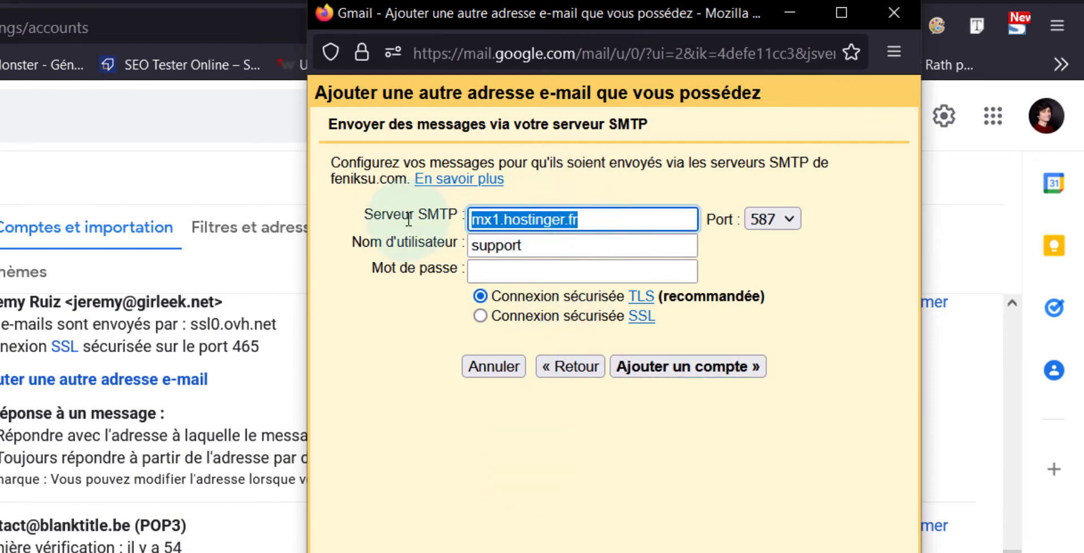
pyautogui.press('BackSpace')
pyautogui.click(484, 221)
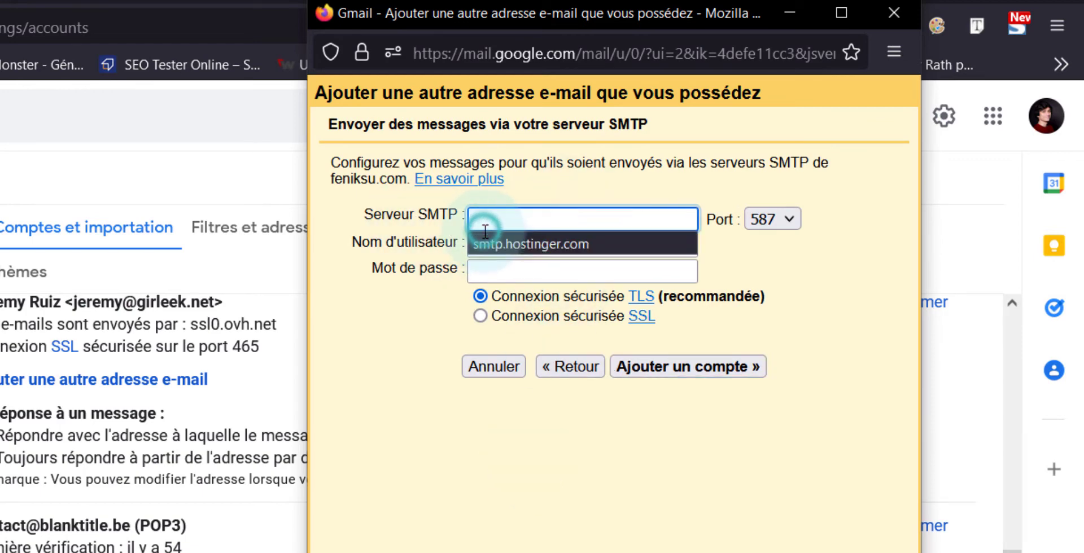
pyautogui.click(496, 244)
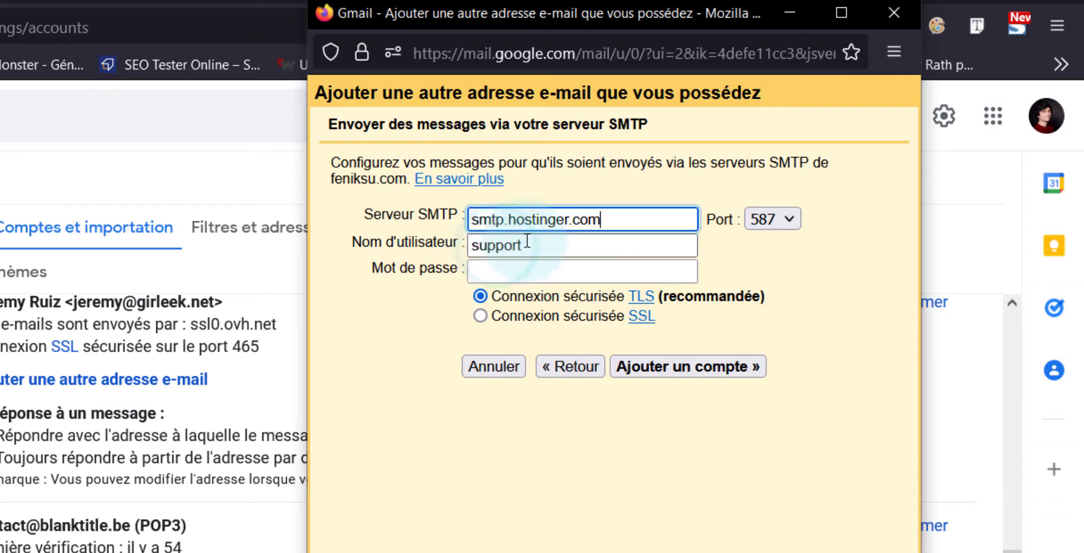
pyautogui.click(779, 219)
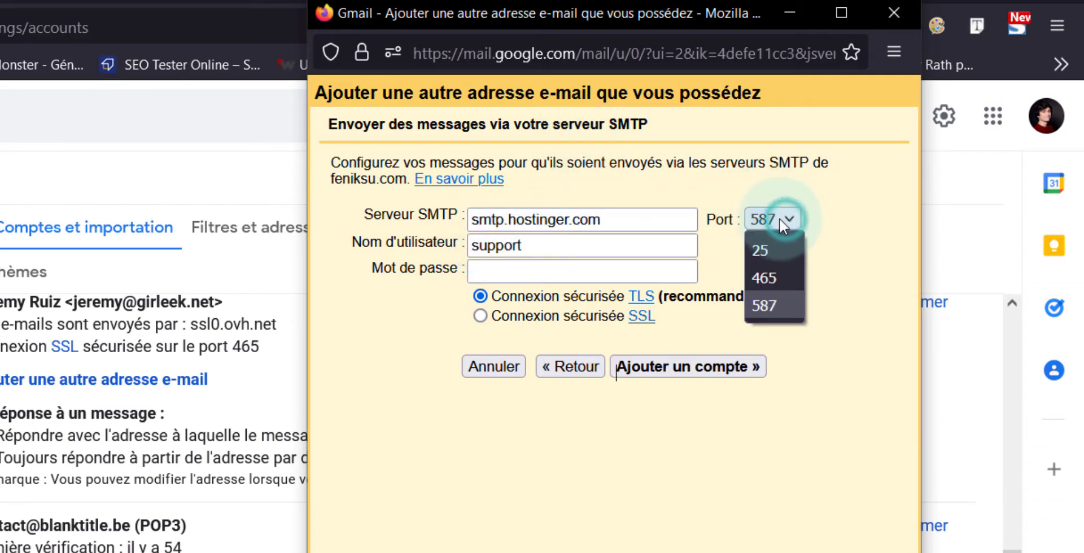
pyautogui.click(779, 219)
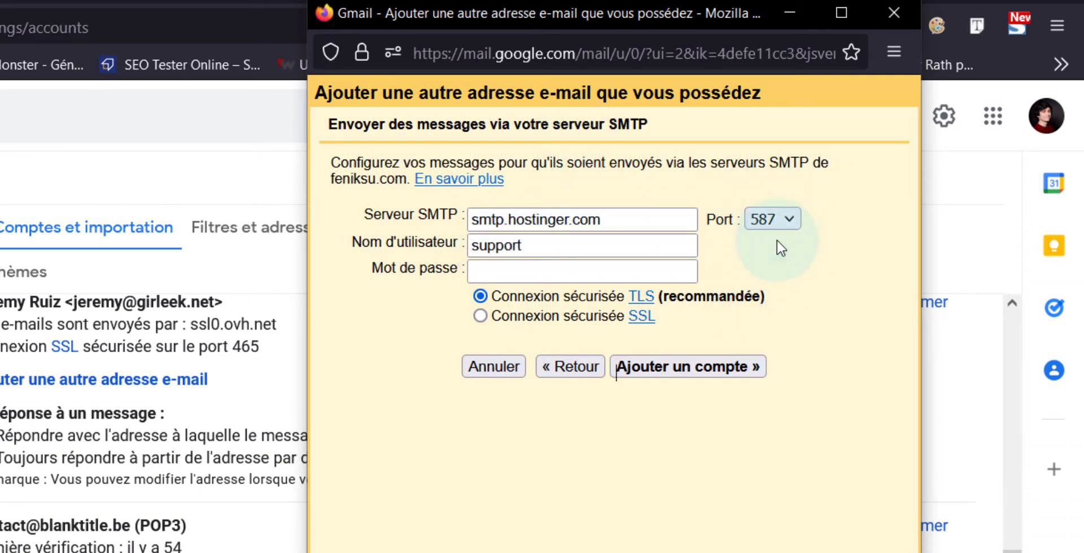
pyautogui.click(570, 238)
pyautogui.click(580, 272)
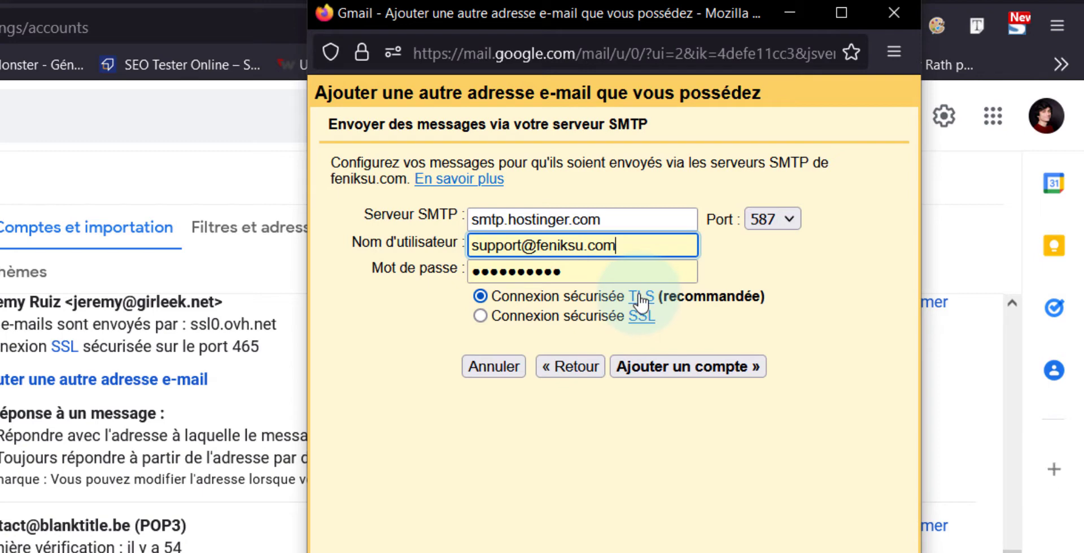
pyautogui.click(694, 369)
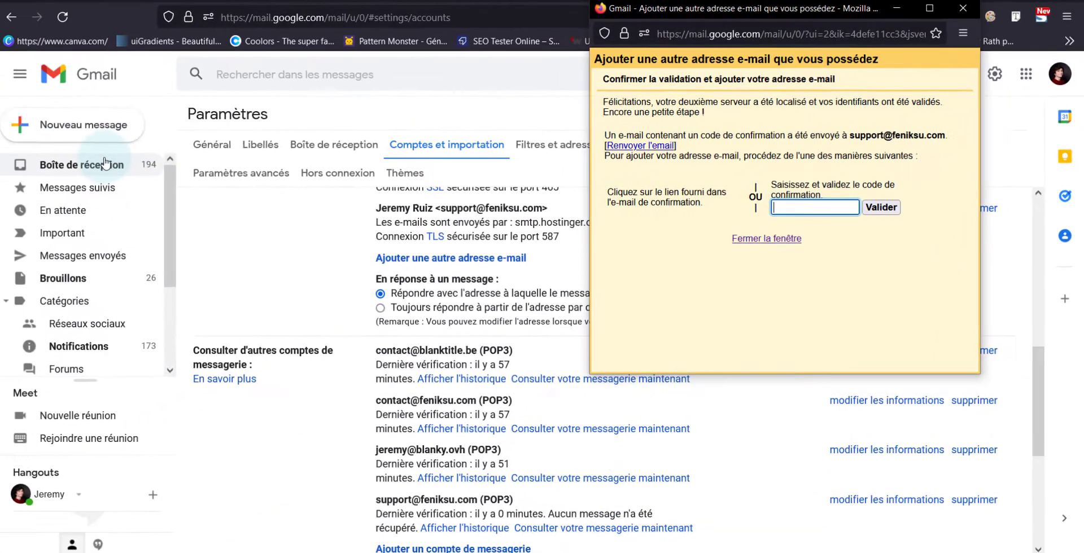
# Step: Bring the main Gmail window in front of the confirmation-code popup
pyautogui.click(109, 159)
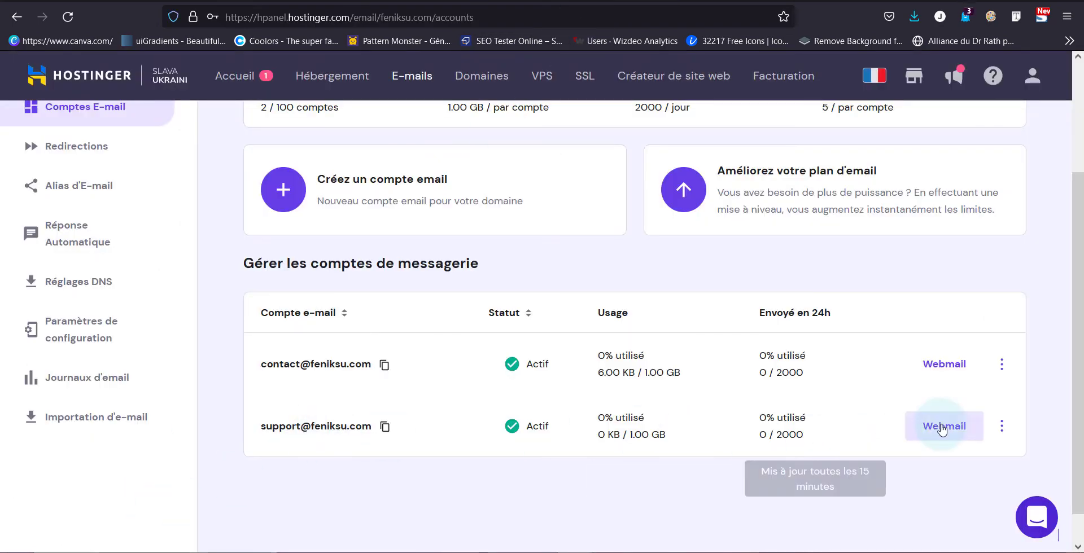
# Step: Sign in to Hostinger Webmail as the support mailbox using the saved password
pyautogui.click(946, 431)
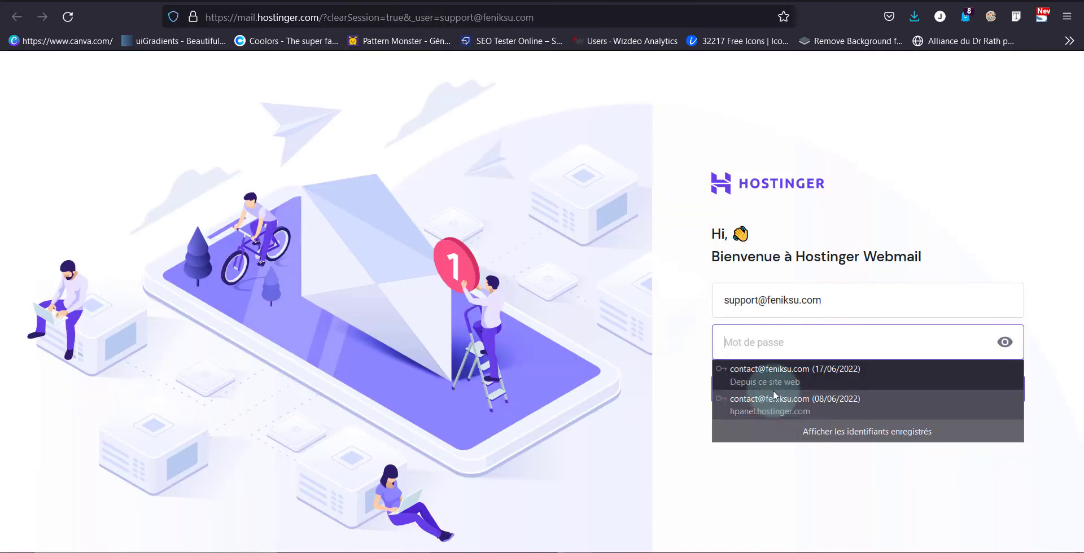
pyautogui.click(769, 371)
pyautogui.click(784, 392)
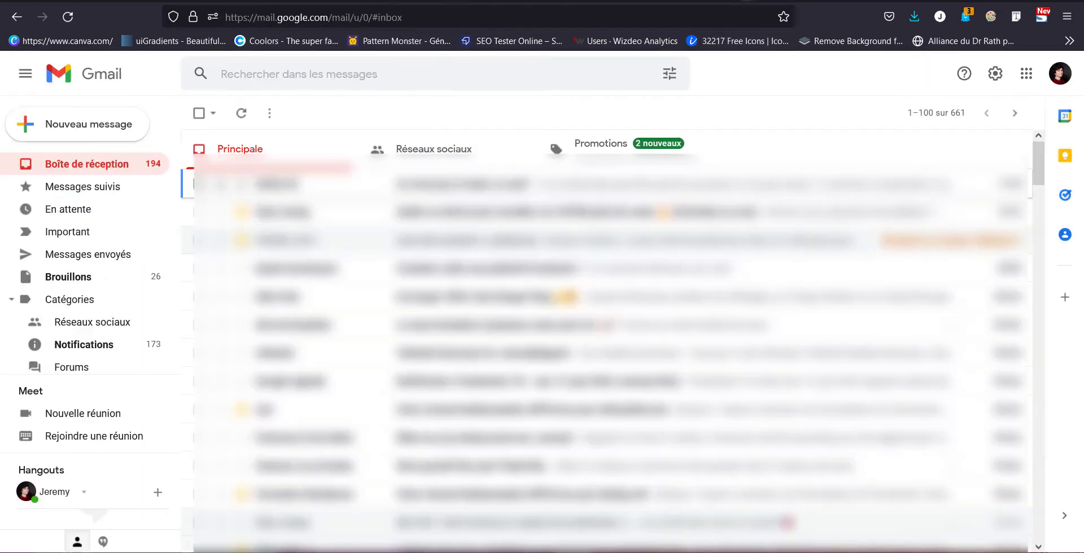
# Step: Copy the code from the Gmail Confirmation email into Gmail's confirmation field
pyautogui.click(75, 18)
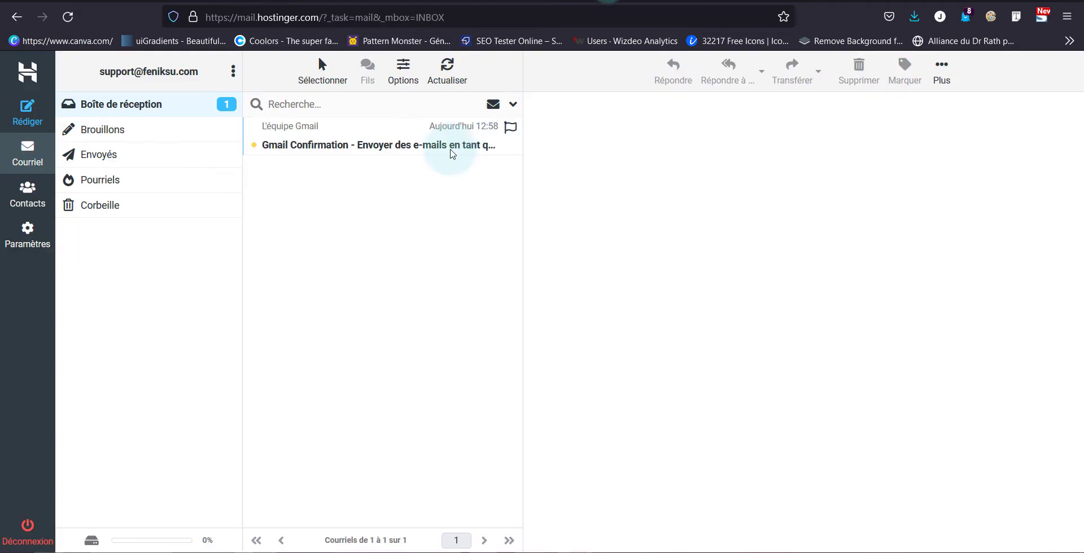
pyautogui.click(400, 145)
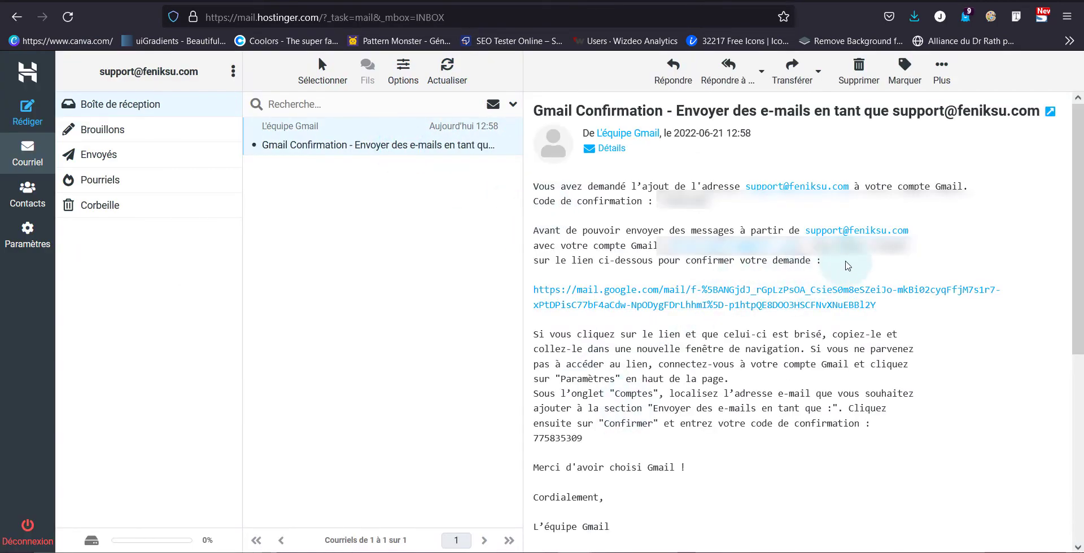
pyautogui.doubleClick(655, 206)
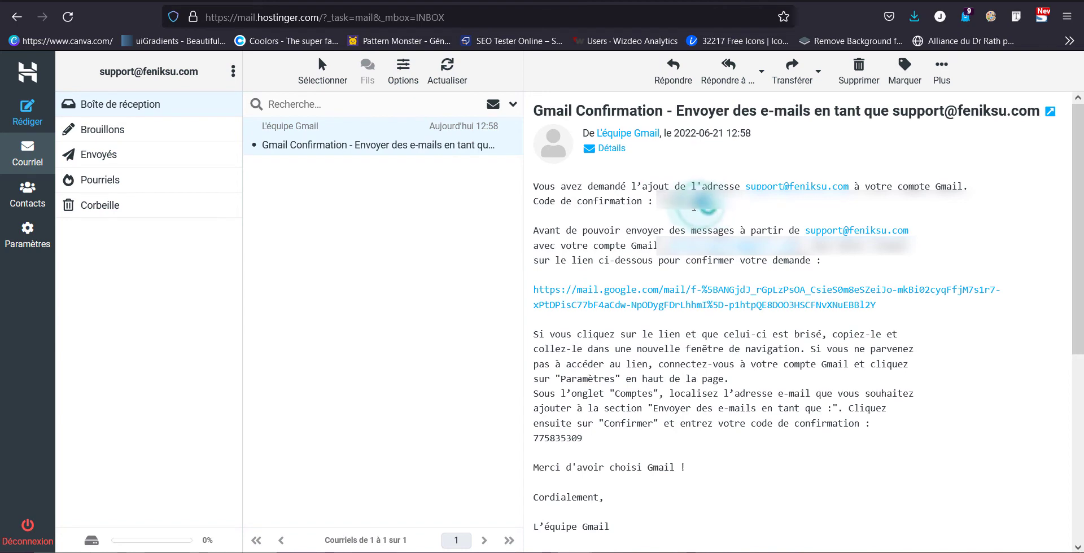
pyautogui.click(636, 510)
pyautogui.click(804, 209)
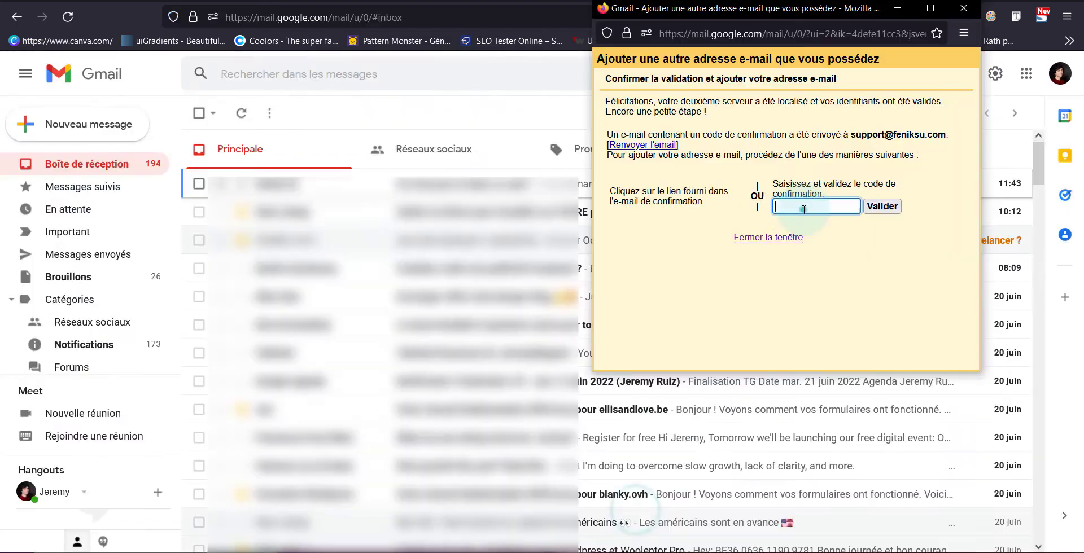
# Step: Submit the pasted confirmation code with Valider to verify the support address
pyautogui.click(888, 205)
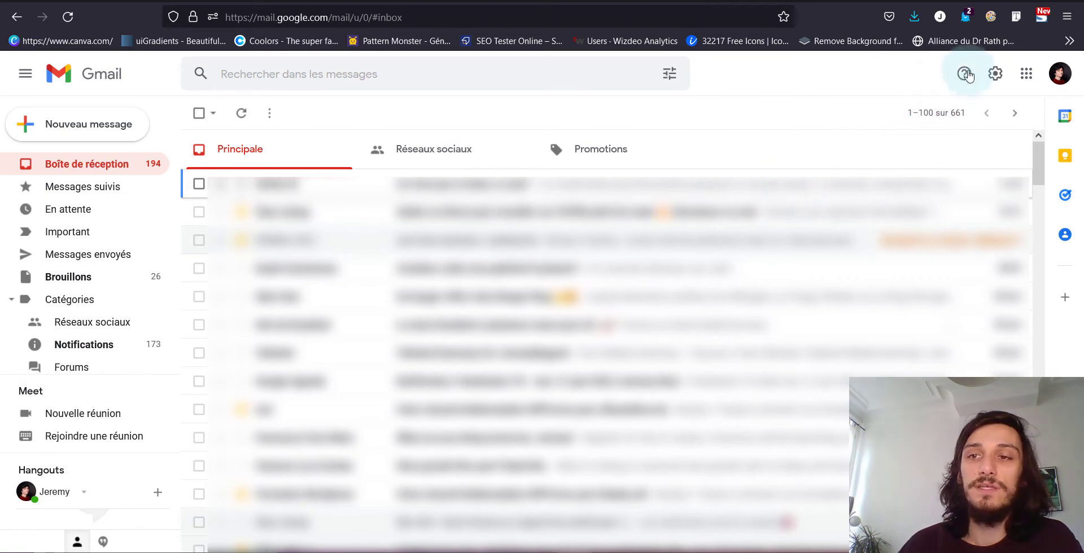
# Step: Open Gmail's full settings (Voir tous les paramètres) and scroll to the existing signatures
pyautogui.click(992, 78)
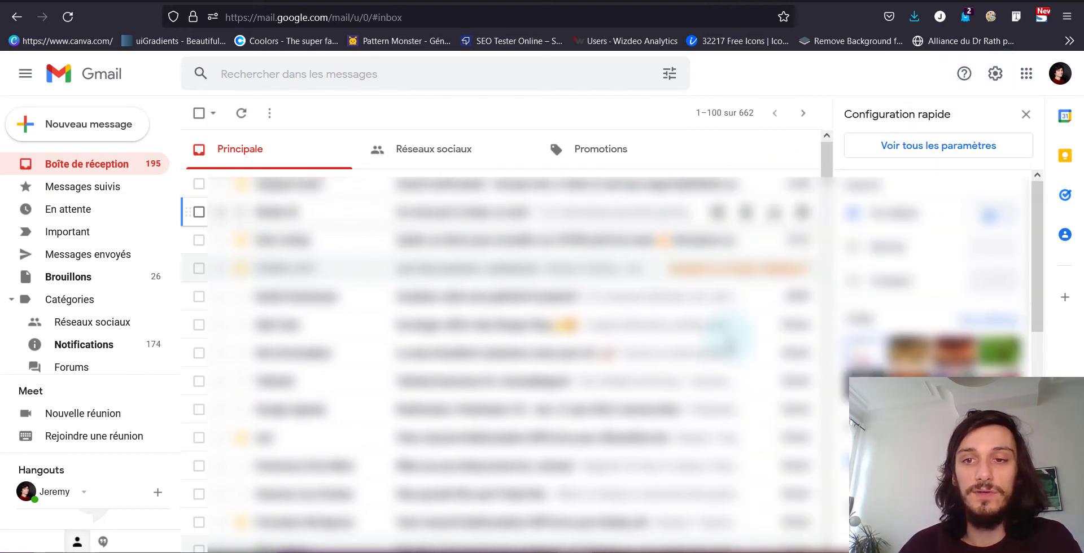
pyautogui.click(931, 145)
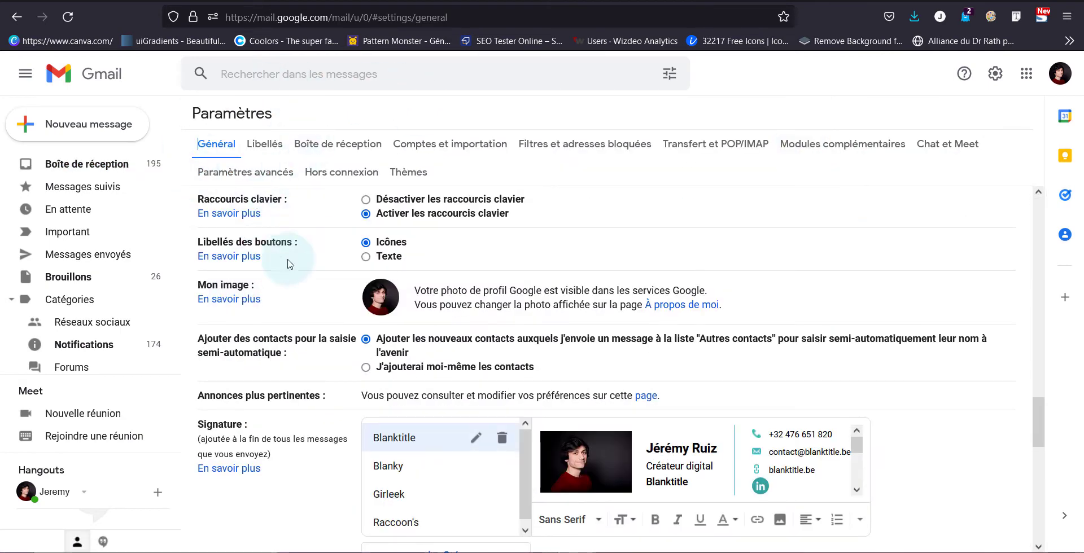
pyautogui.scroll(-3, 285, 257)
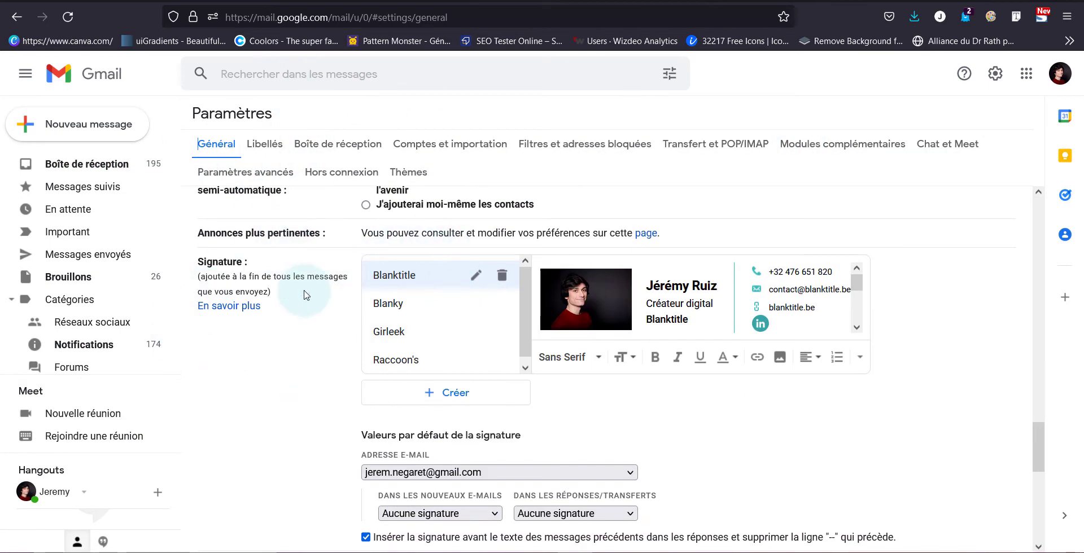
pyautogui.scroll(-1, 387, 326)
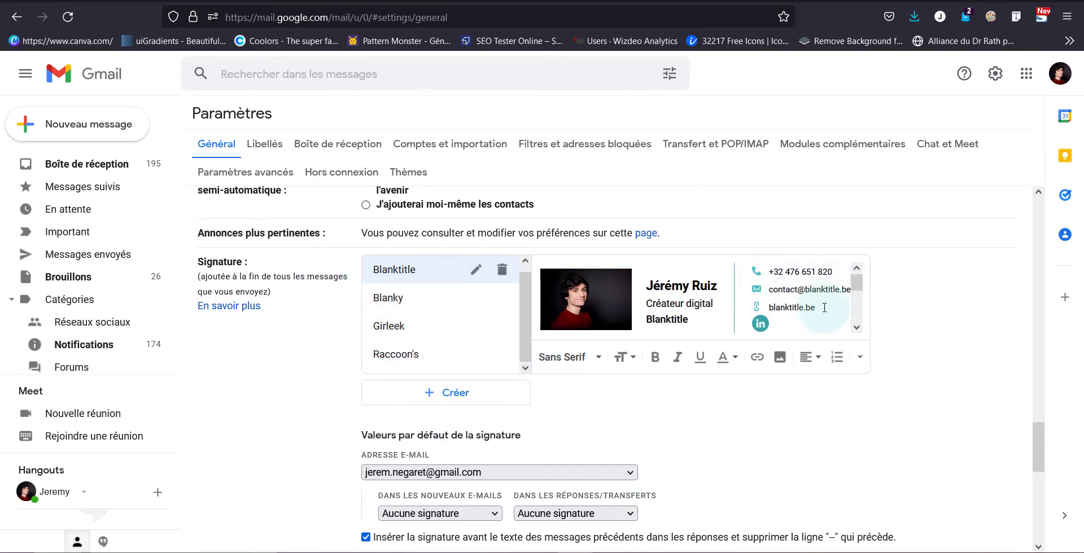
# Step: In a new Firefox tab, search 'hubspot sign' to find HubSpot's email signature generator
pyautogui.hotkey('ctrl', 't')
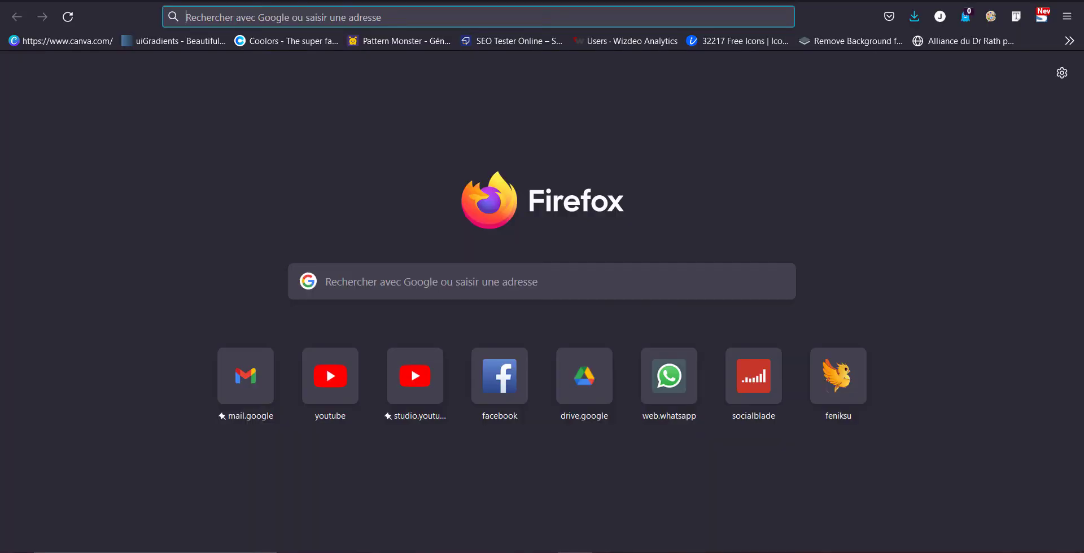
pyautogui.write('hubspot s')
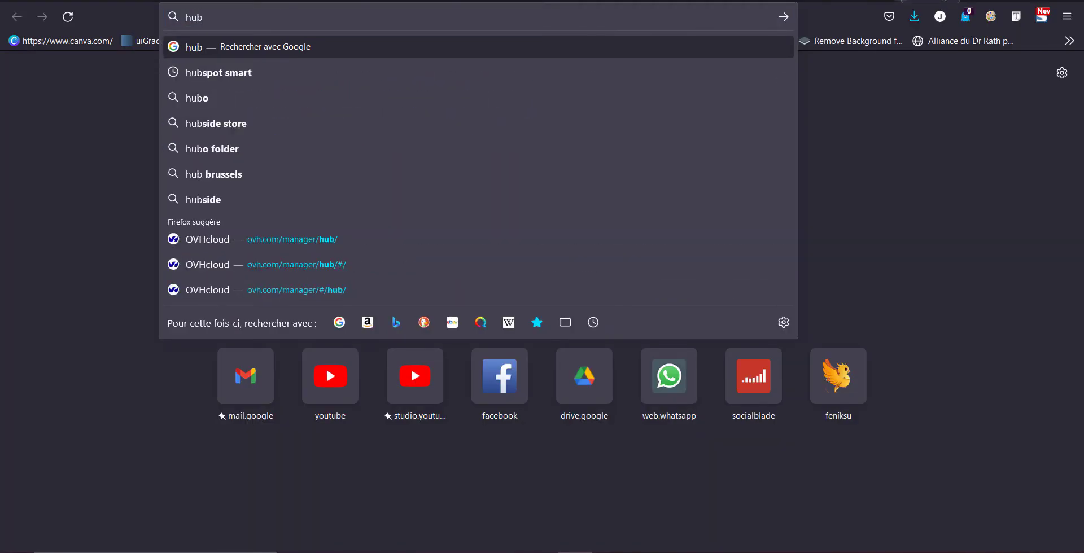
pyautogui.write('ign')
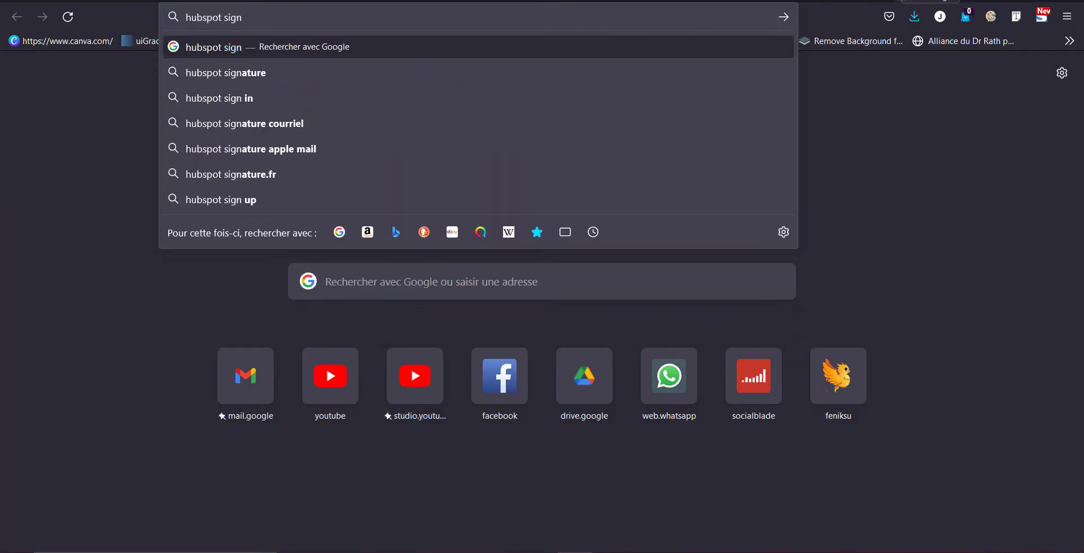
pyautogui.click(359, 207)
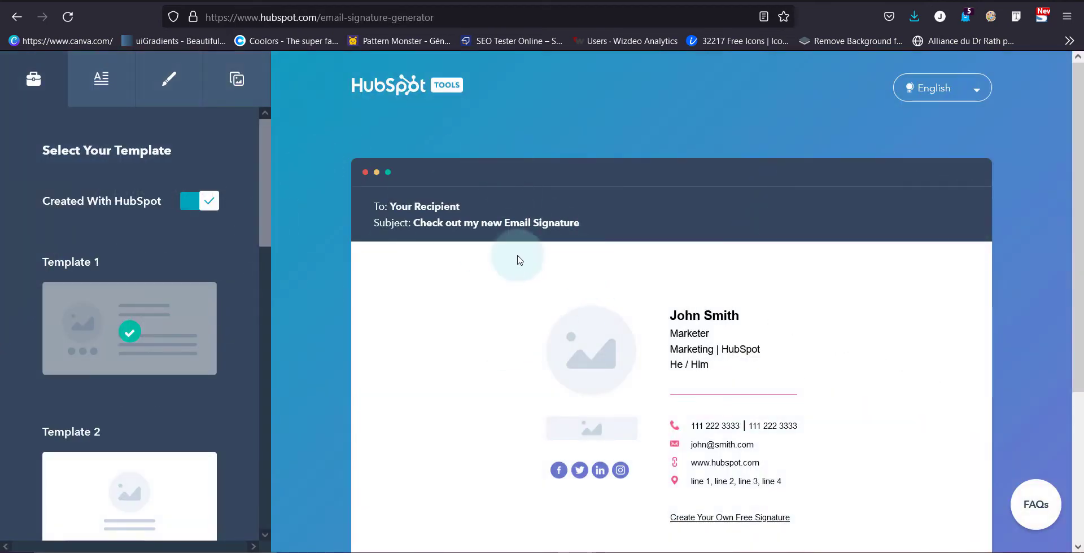
# Step: Preview the sample signature with Template 2 and then Template 3
pyautogui.scroll(-1, 121, 358)
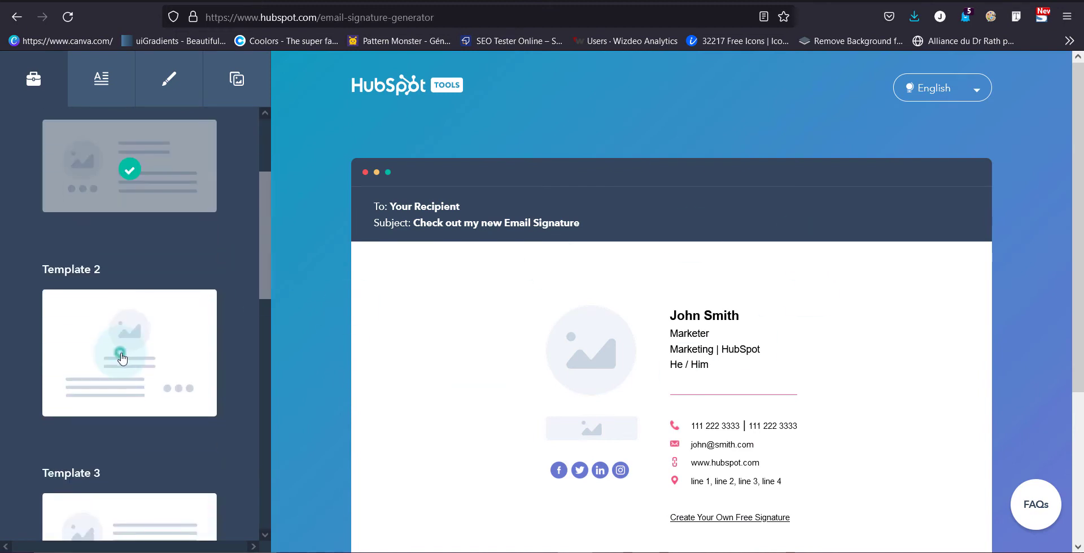
pyautogui.click(121, 361)
pyautogui.scroll(-3, 123, 474)
pyautogui.click(105, 381)
pyautogui.scroll(-4, 108, 434)
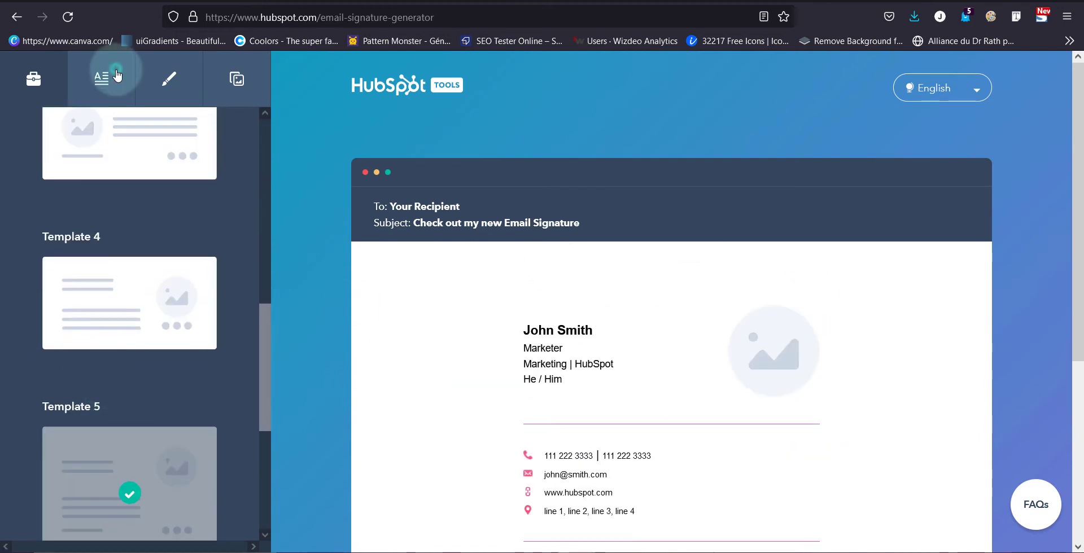
# Step: Open the signature details tab and look through its fields
pyautogui.click(116, 70)
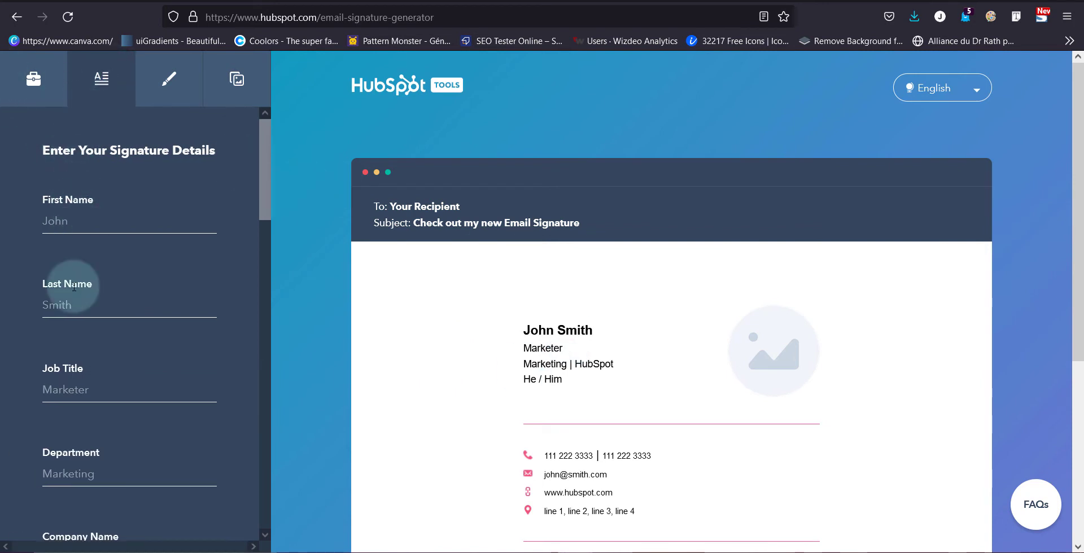
pyautogui.scroll(-8, 72, 291)
pyautogui.scroll(-7, 72, 286)
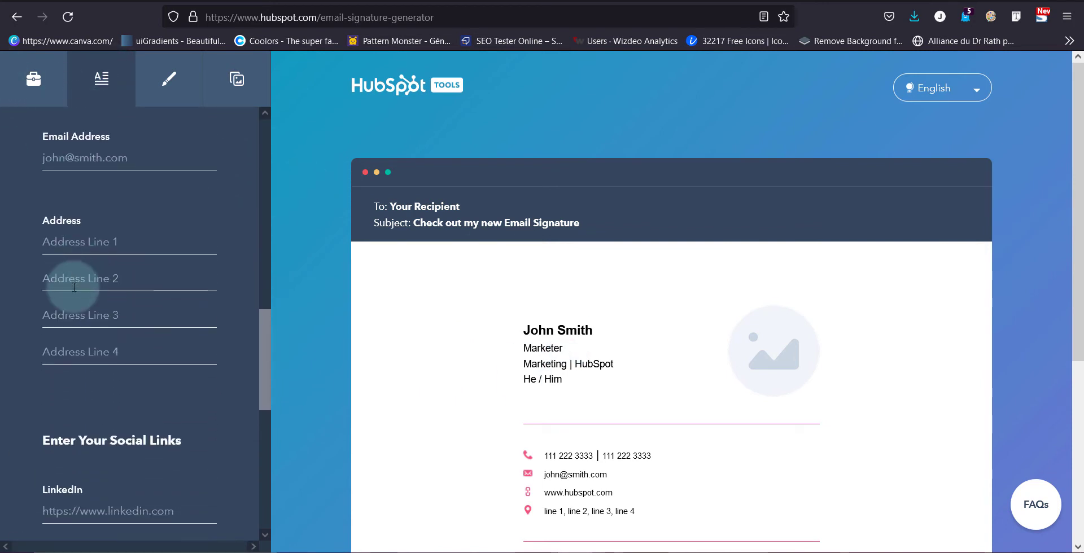
pyautogui.scroll(-3, 39, 375)
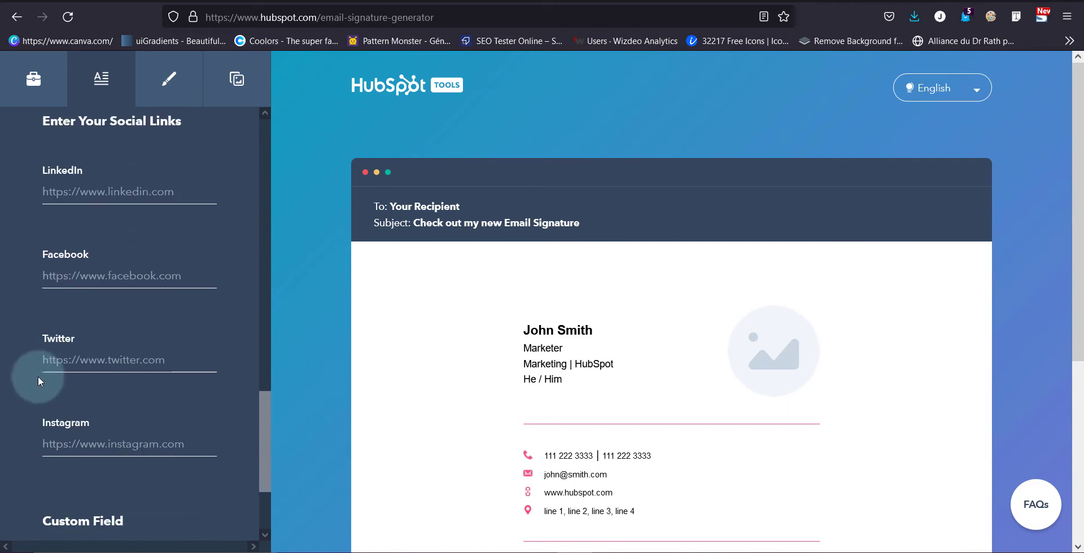
pyautogui.scroll(-3, 59, 456)
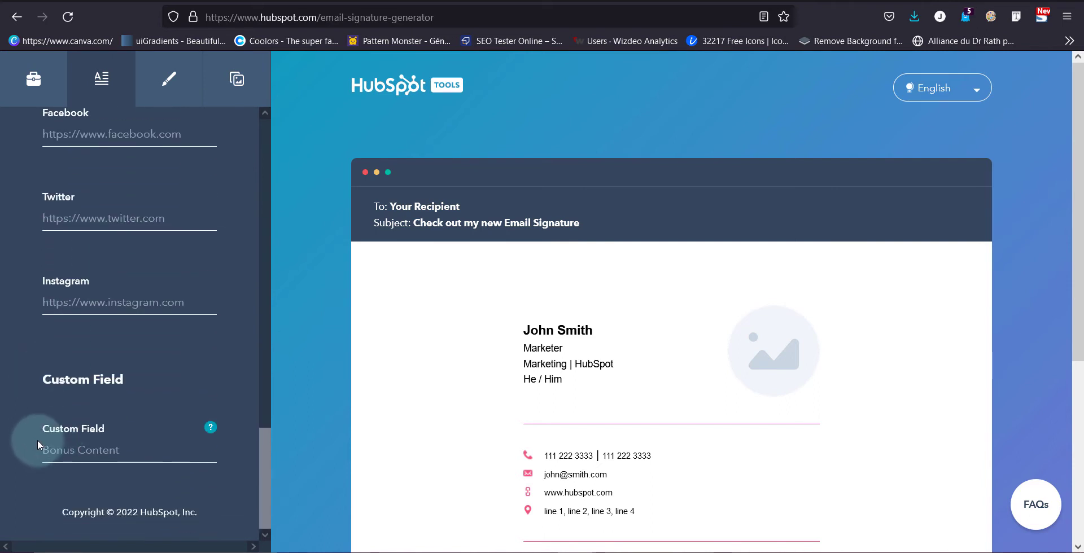
# Step: Set the signature theme colour to green (27A235) in the styling options
pyautogui.click(152, 86)
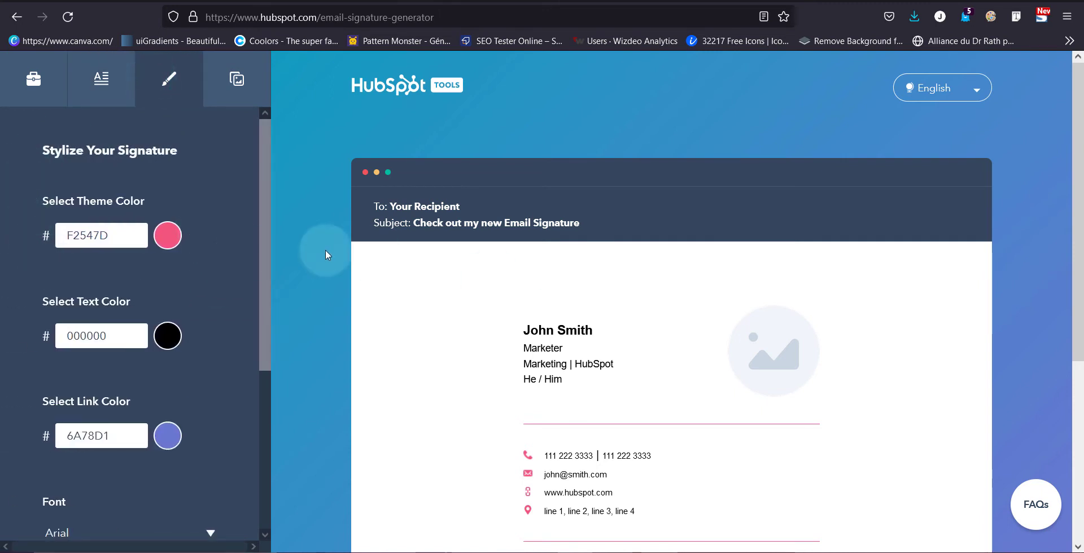
pyautogui.click(161, 244)
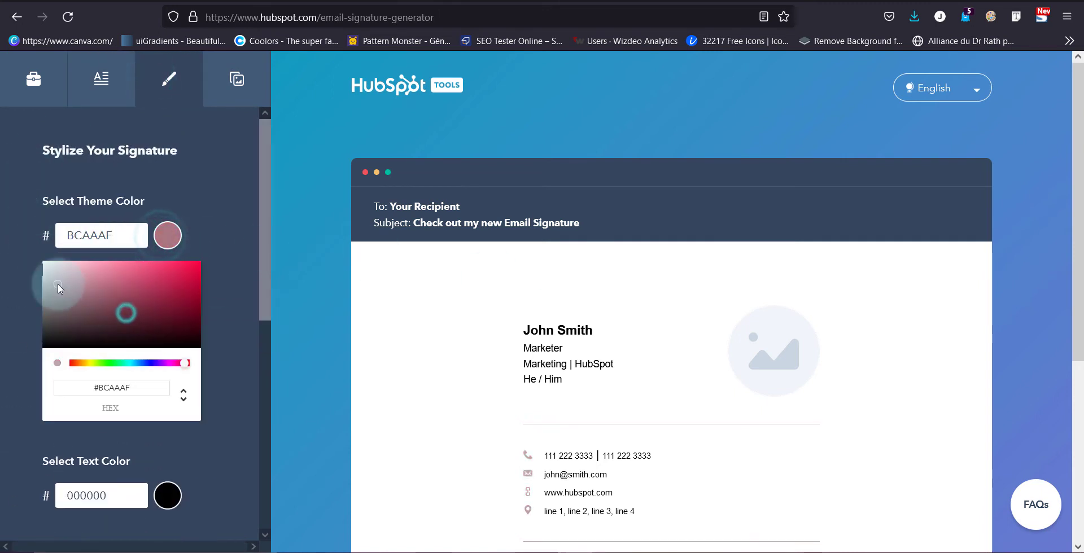
pyautogui.click(111, 363)
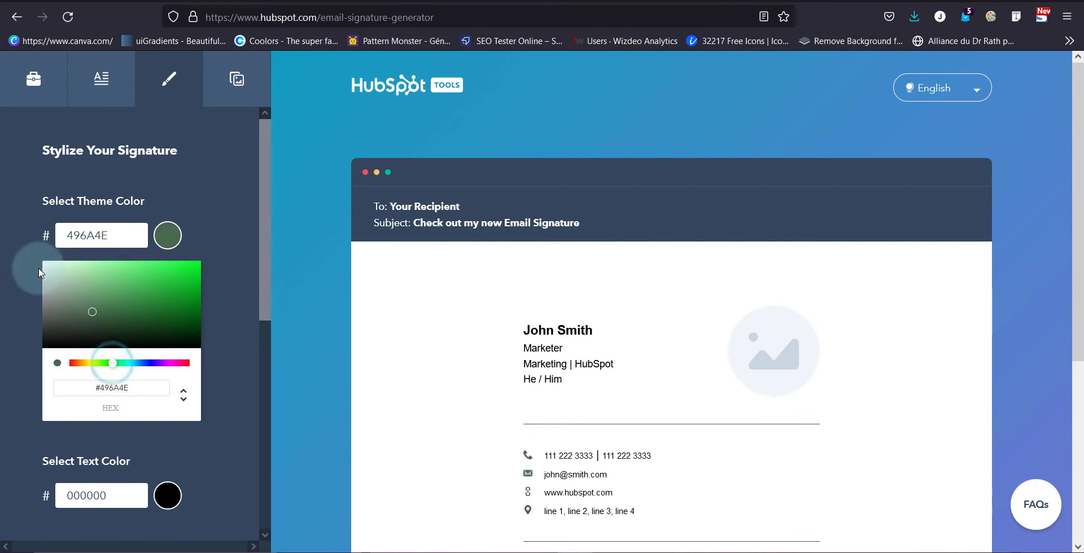
pyautogui.click(13, 198)
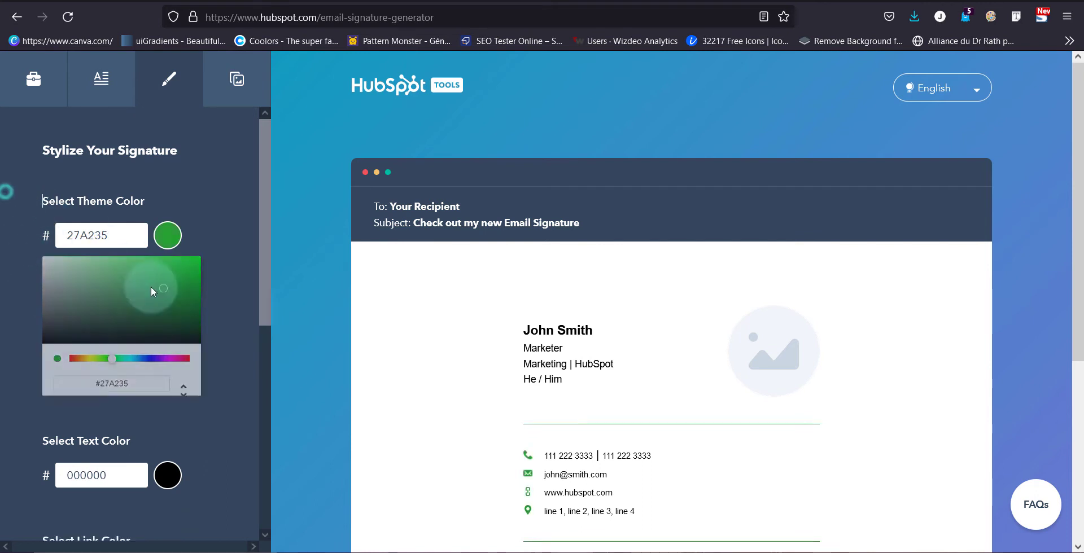
# Step: Keep the font as Arial and set the font size to medium
pyautogui.scroll(-2, 110, 368)
pyautogui.scroll(-2, 94, 423)
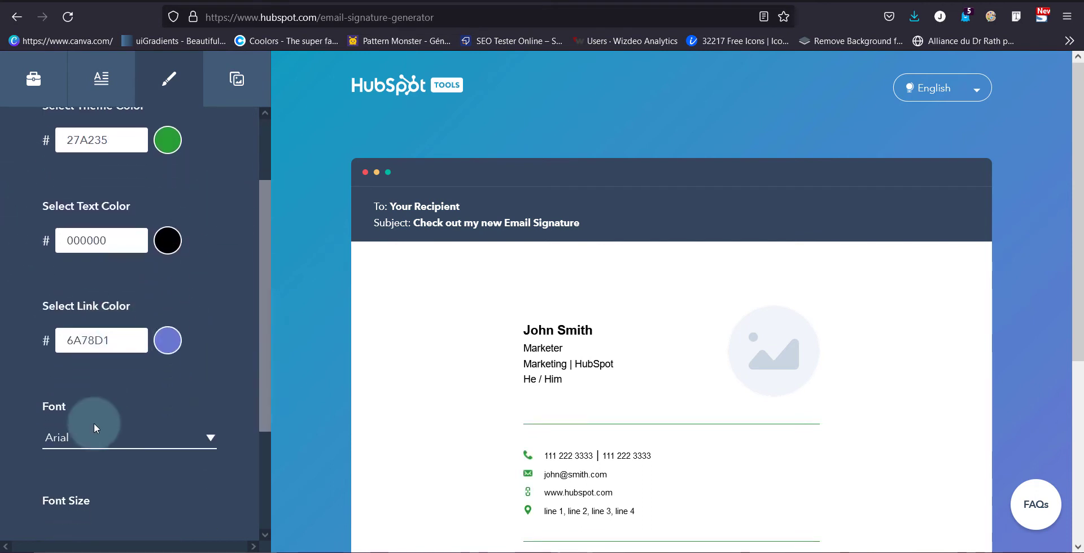
pyautogui.click(122, 370)
pyautogui.click(5, 338)
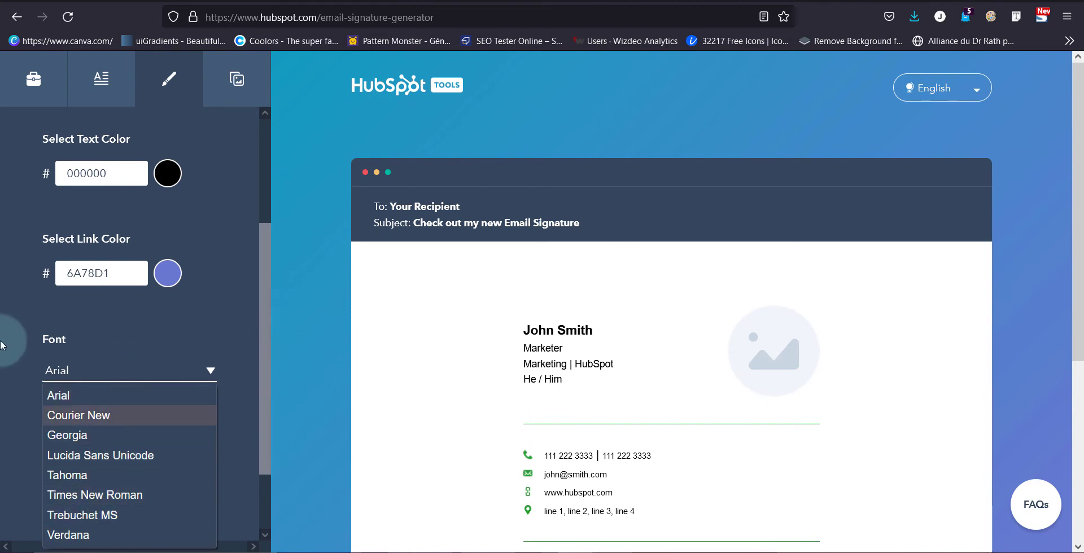
pyautogui.scroll(-2, 76, 432)
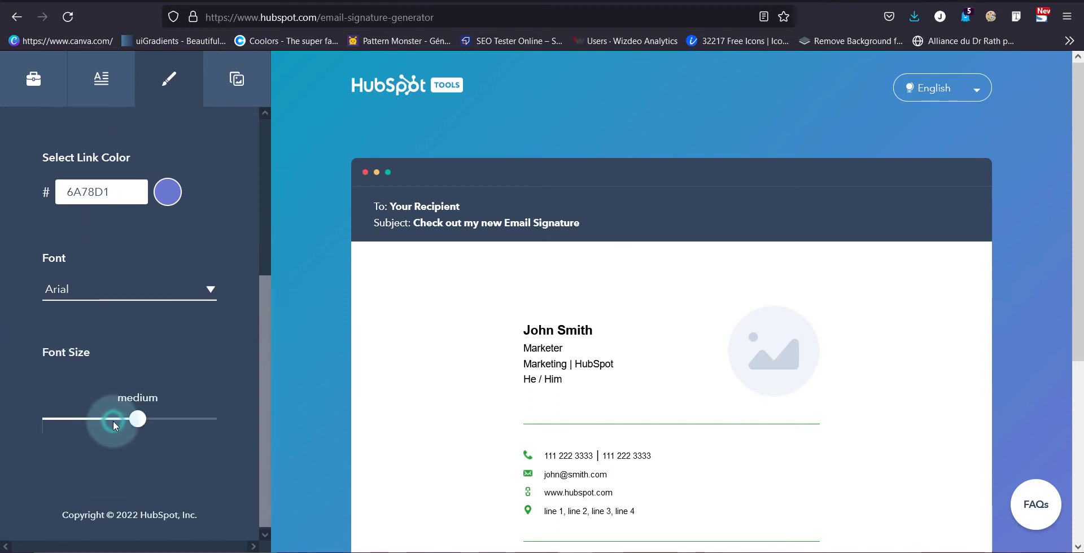
pyautogui.moveTo(137, 422)
pyautogui.mouseDown()
pyautogui.moveTo(177, 429)
pyautogui.moveTo(134, 431)
pyautogui.mouseUp()
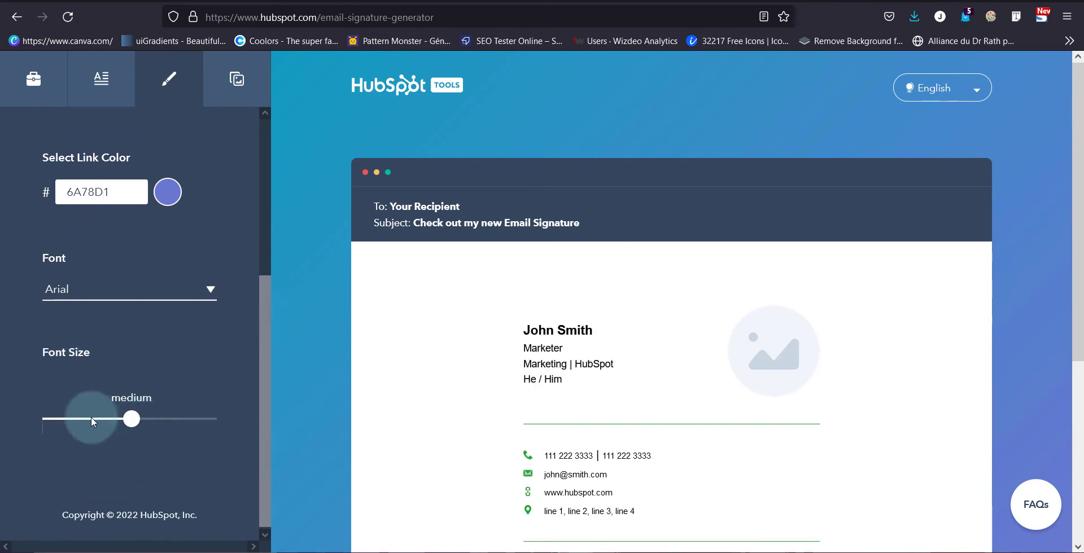
# Step: Review the Profile Picture, Logo and CTA fields, then try Create signature and get a First Name error
pyautogui.click(239, 79)
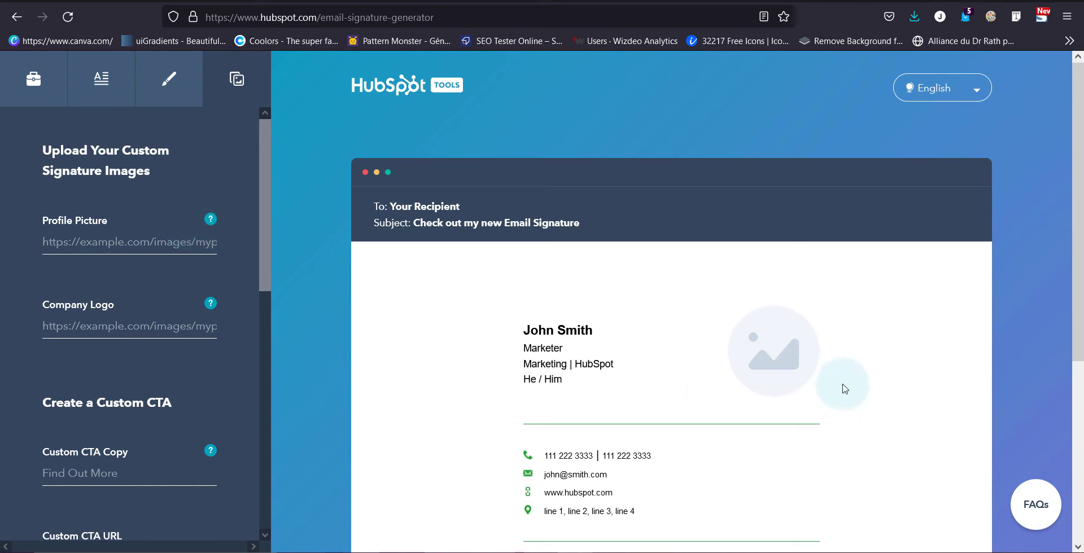
pyautogui.click(129, 237)
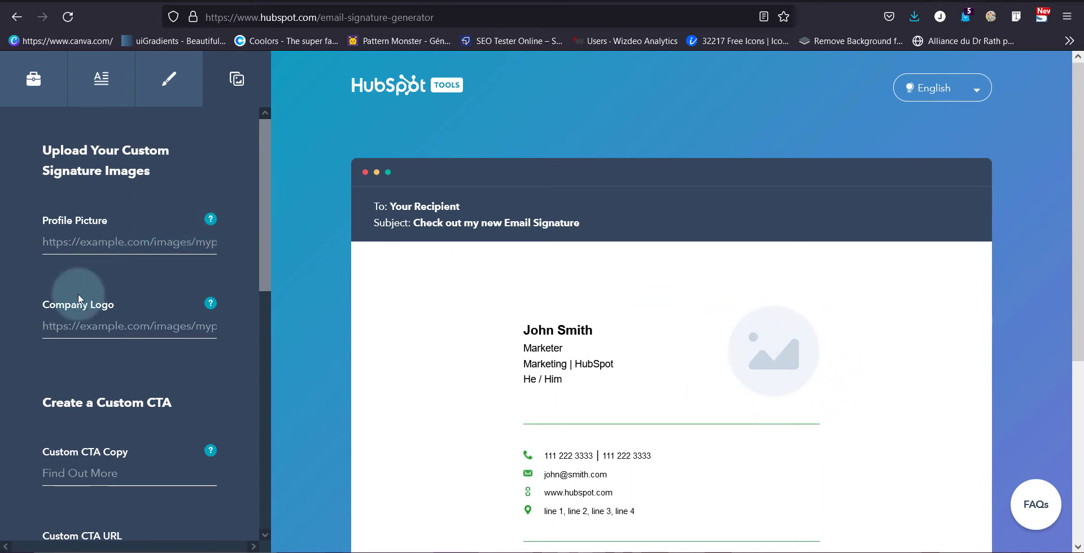
pyautogui.scroll(-3, 79, 297)
pyautogui.scroll(3, 79, 290)
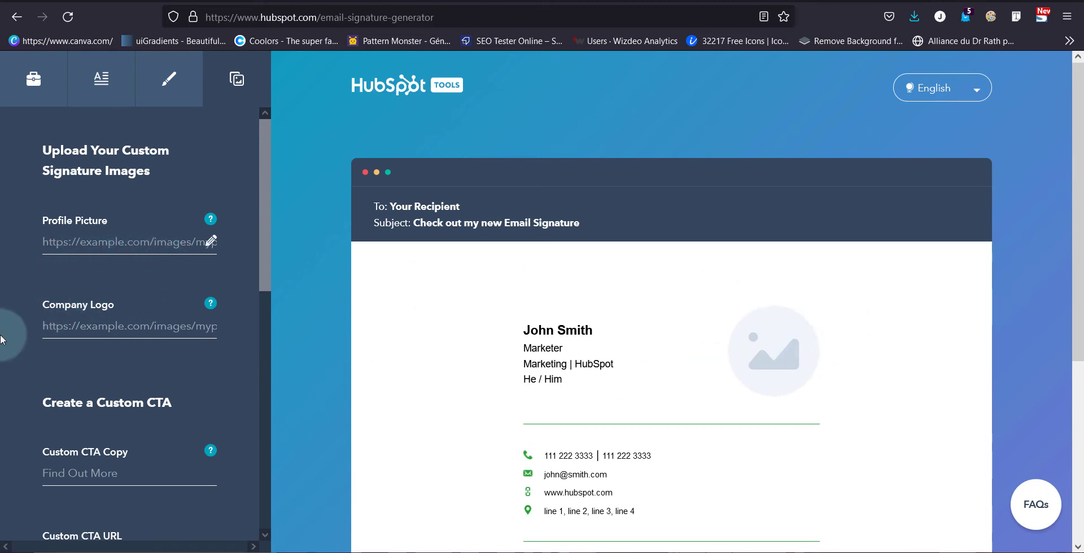
pyautogui.scroll(-10, 147, 304)
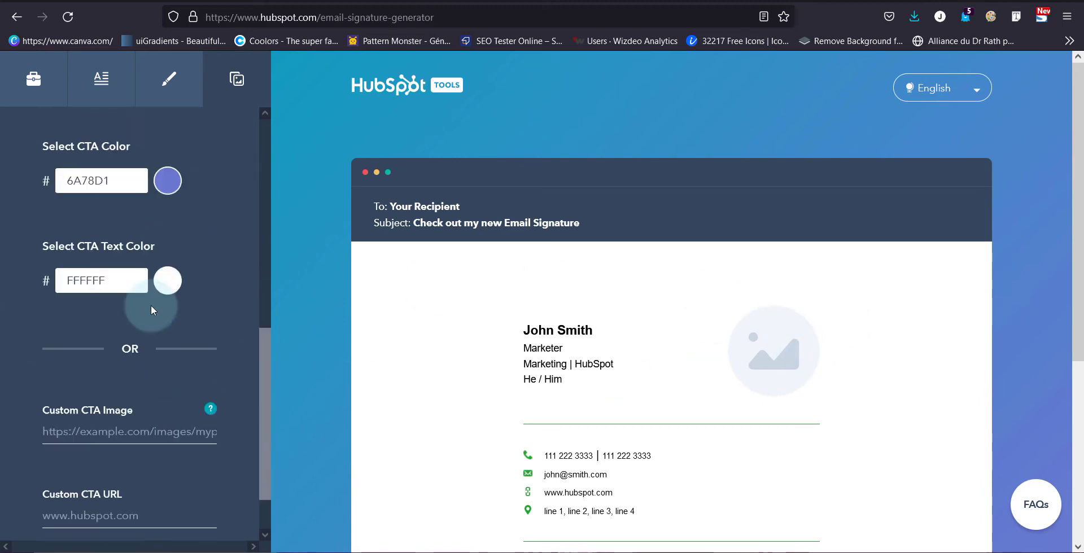
pyautogui.scroll(10, 162, 310)
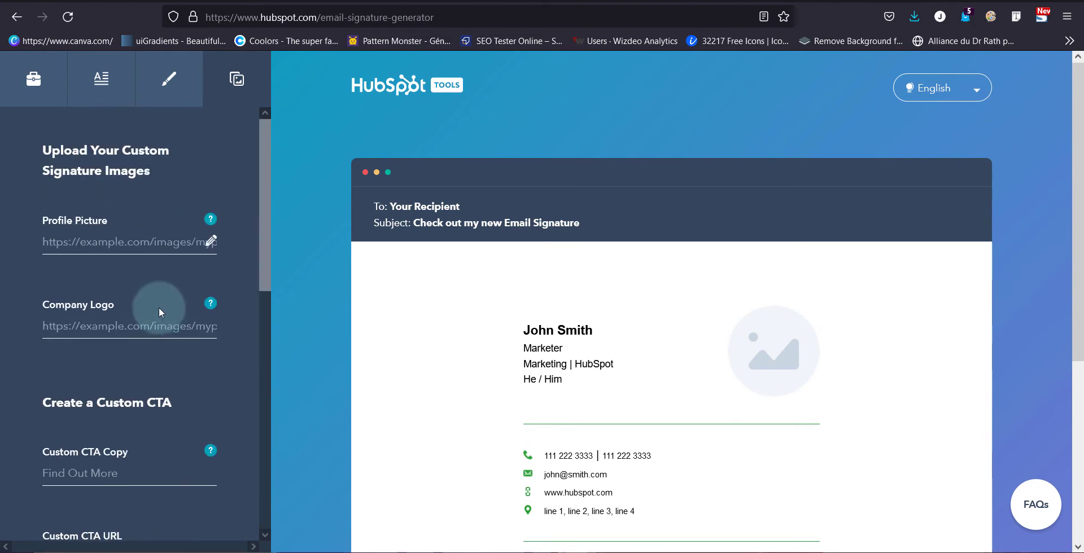
pyautogui.scroll(-2, 807, 276)
pyautogui.scroll(-2, 807, 275)
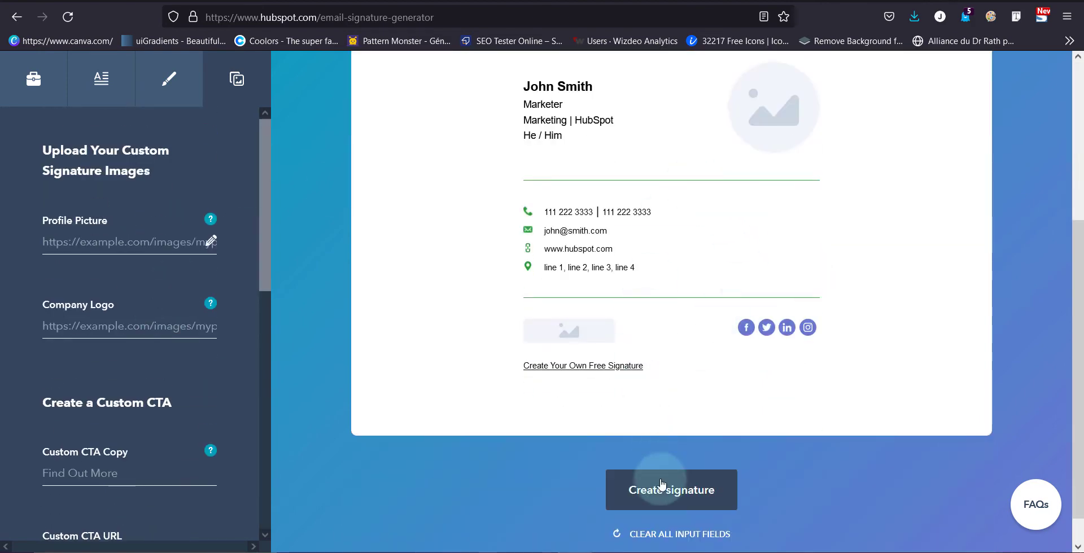
pyautogui.click(675, 491)
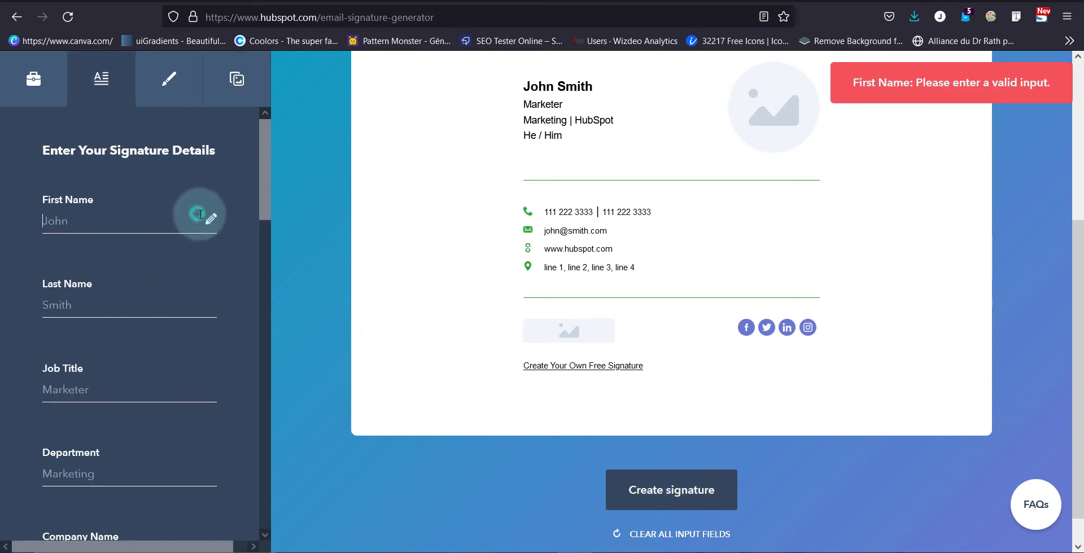
# Step: Enter the first name and generate the signature, reaching the confirmation details form
pyautogui.click(197, 214)
pyautogui.write('Jeremy')
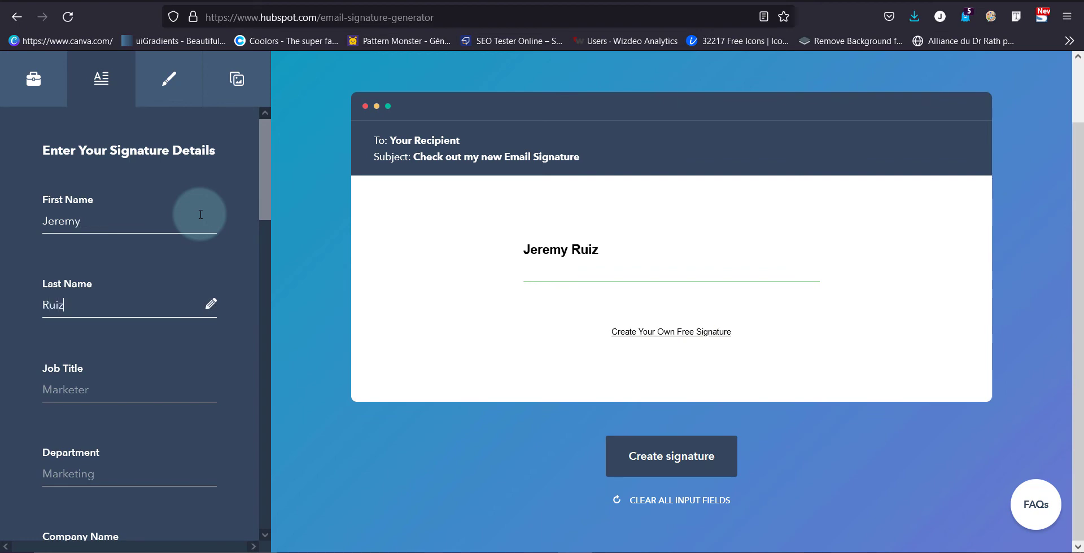
pyautogui.click(644, 449)
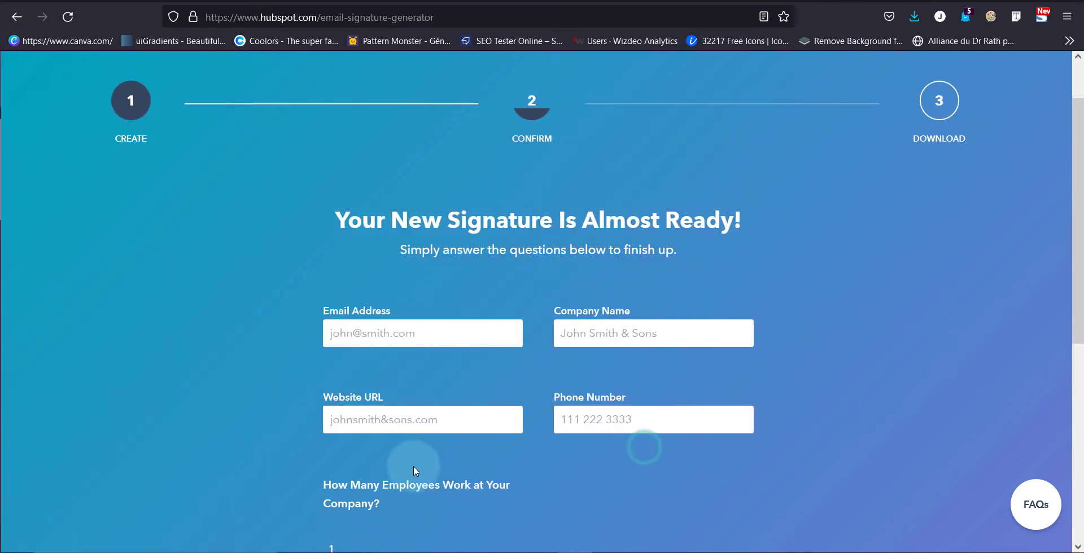
pyautogui.scroll(-5, 413, 465)
pyautogui.click(554, 444)
# Step: Fill in the phone number and email address, submit, and copy the finished signature
pyautogui.click(496, 326)
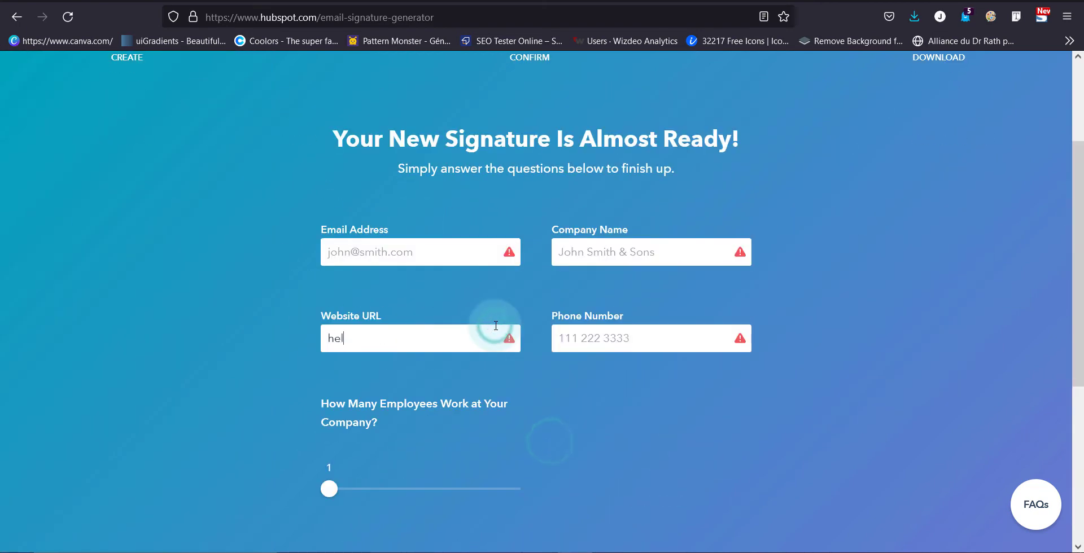
pyautogui.write('010000333')
pyautogui.scroll(2, 486, 322)
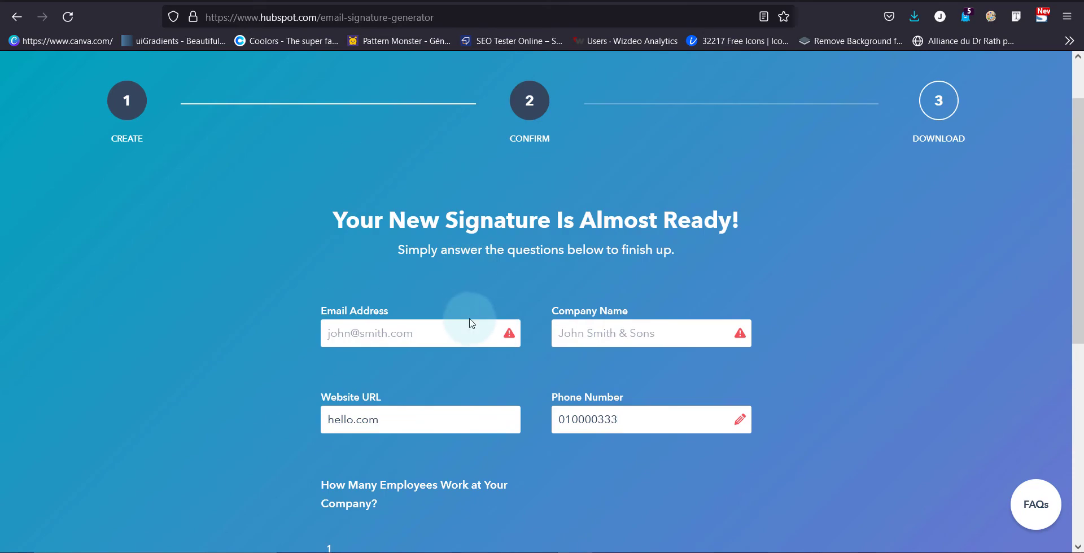
pyautogui.click(473, 320)
pyautogui.write('hello@hello.com')
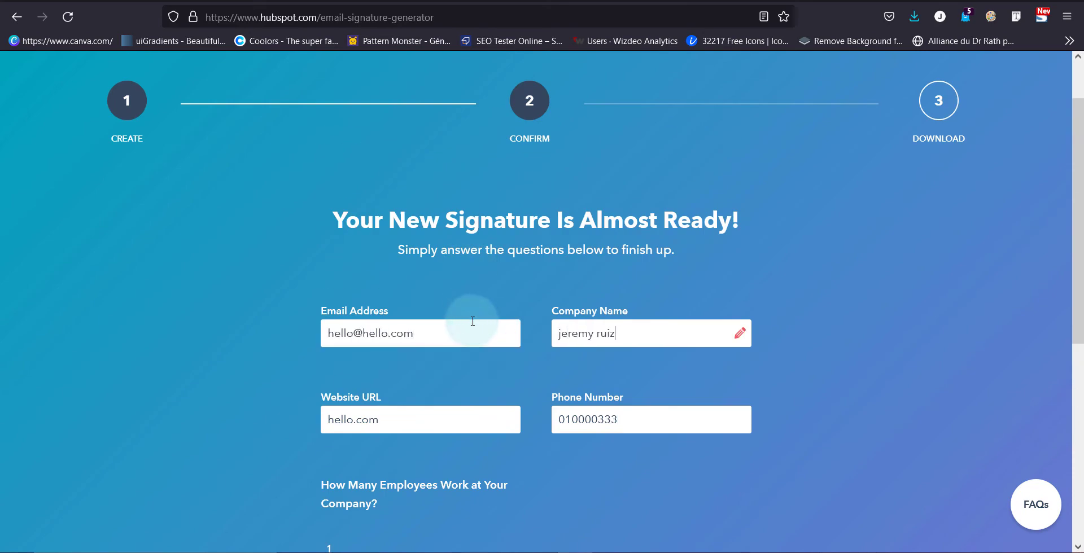
pyautogui.scroll(-4, 508, 395)
pyautogui.click(554, 513)
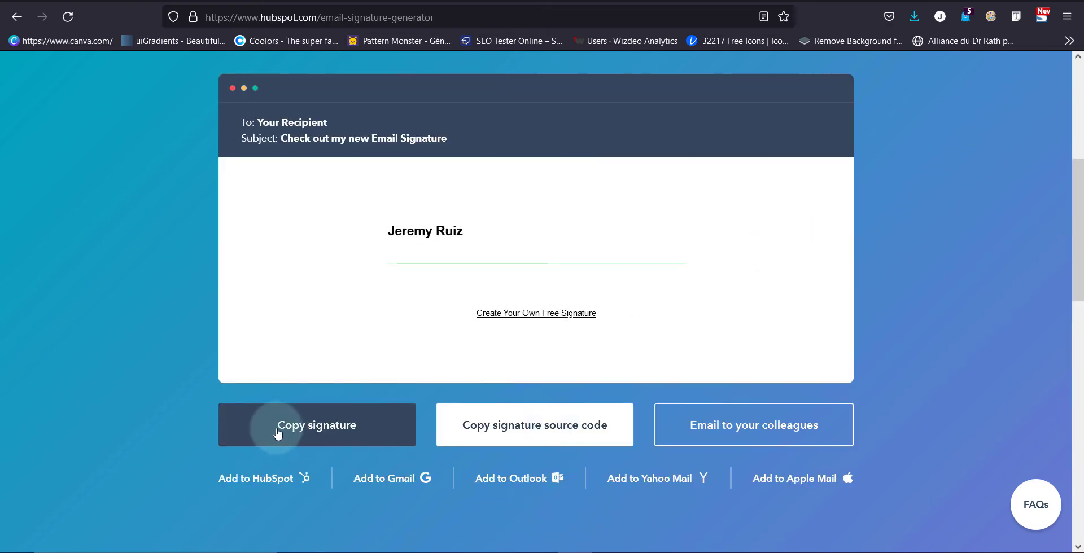
pyautogui.click(326, 436)
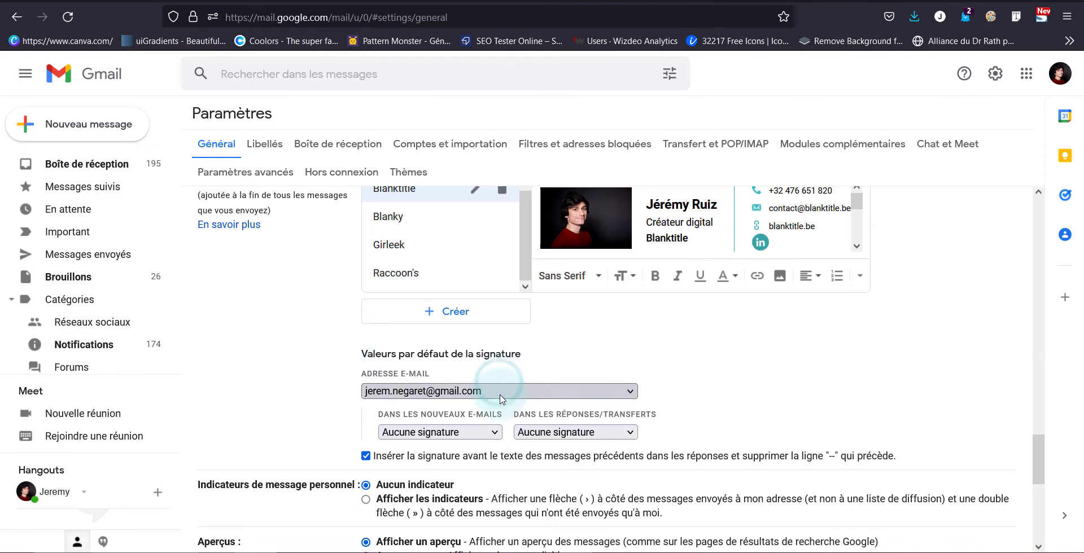
# Step: Create a signature named Feniksu and paste the copied HubSpot signature into its editor
pyautogui.click(462, 321)
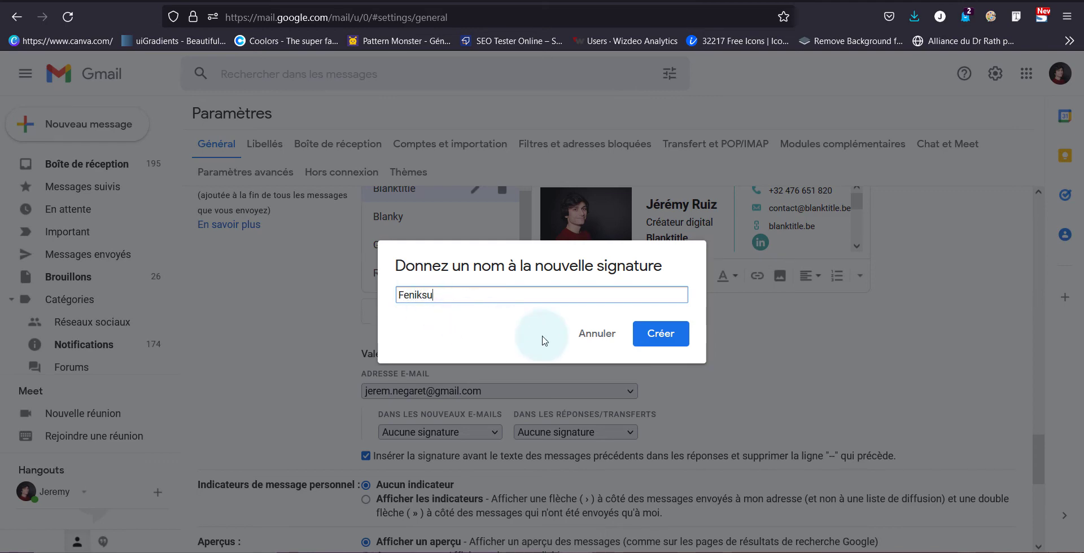
pyautogui.click(658, 334)
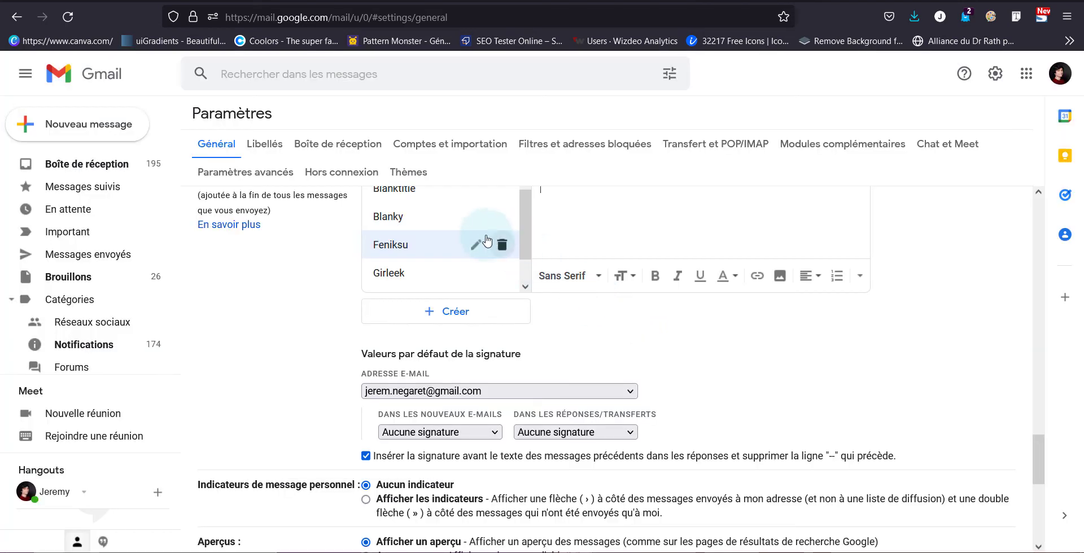
pyautogui.scroll(2, 589, 294)
pyautogui.rightClick(586, 288)
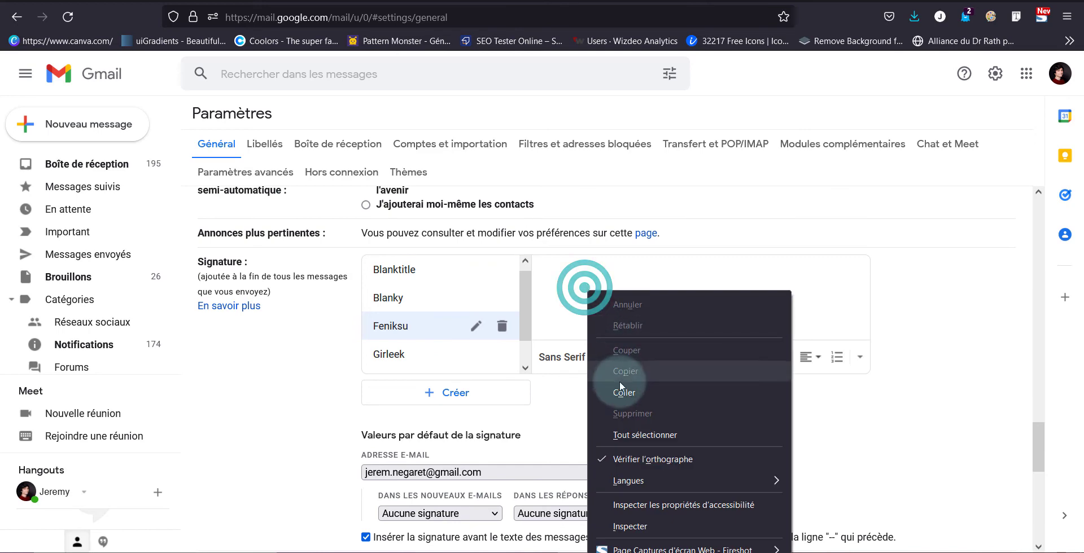
pyautogui.click(624, 385)
pyautogui.scroll(1, 665, 253)
pyautogui.scroll(2, 666, 253)
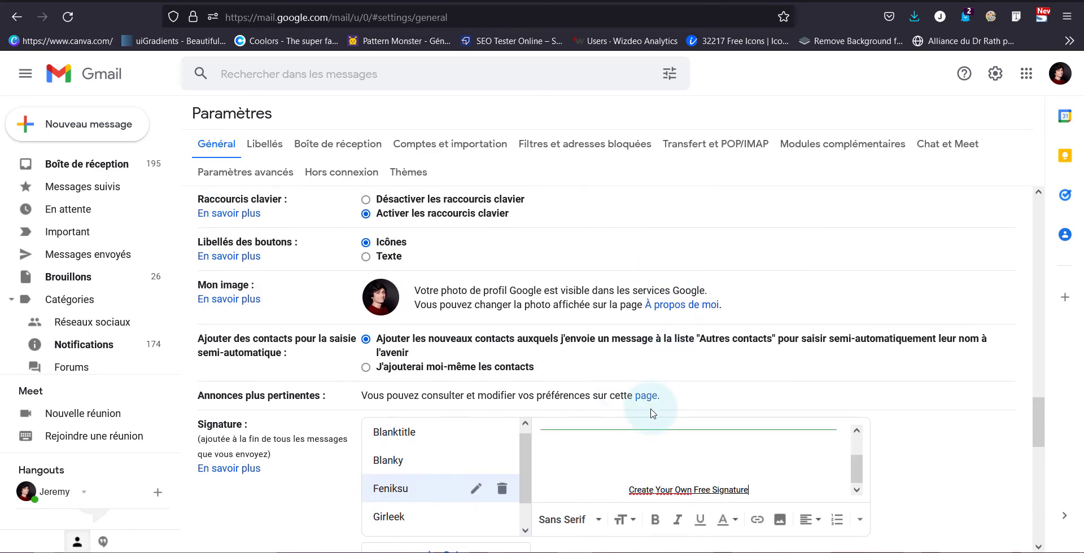
pyautogui.moveTo(858, 463)
pyautogui.mouseDown()
pyautogui.moveTo(859, 422)
pyautogui.moveTo(857, 477)
pyautogui.mouseUp()
pyautogui.tripleClick(758, 486)
pyautogui.click(756, 488)
# Step: Choose the feniksu address for the signature defaults and save the settings
pyautogui.scroll(-3, 707, 419)
pyautogui.click(419, 310)
pyautogui.click(419, 334)
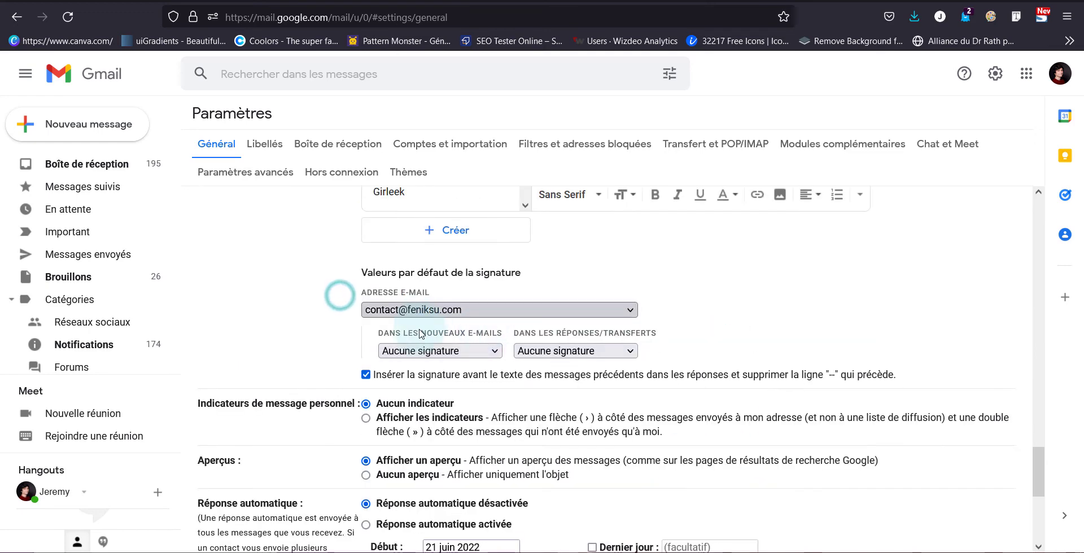
pyautogui.scroll(2, 419, 334)
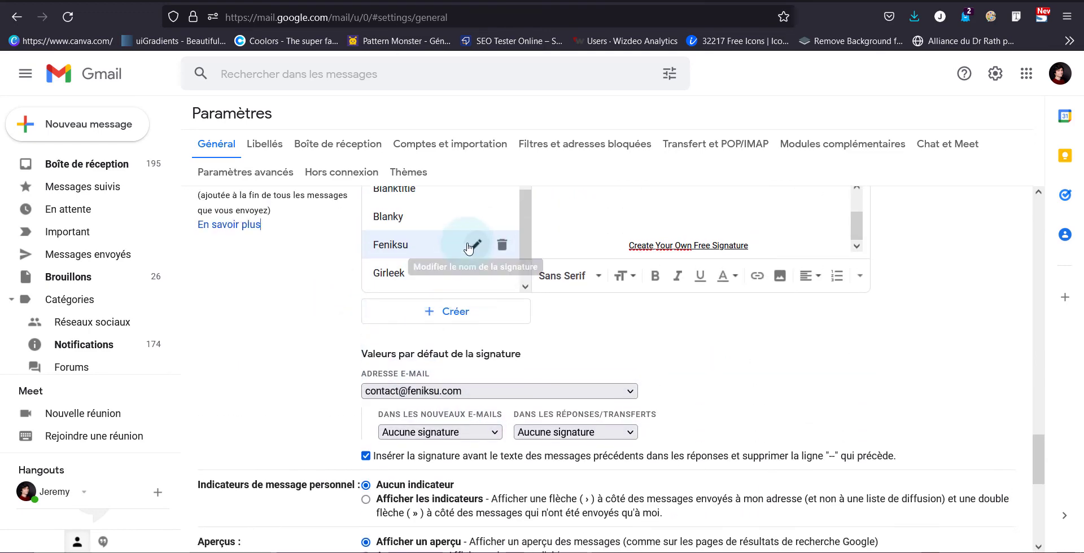
pyautogui.scroll(-9, 467, 246)
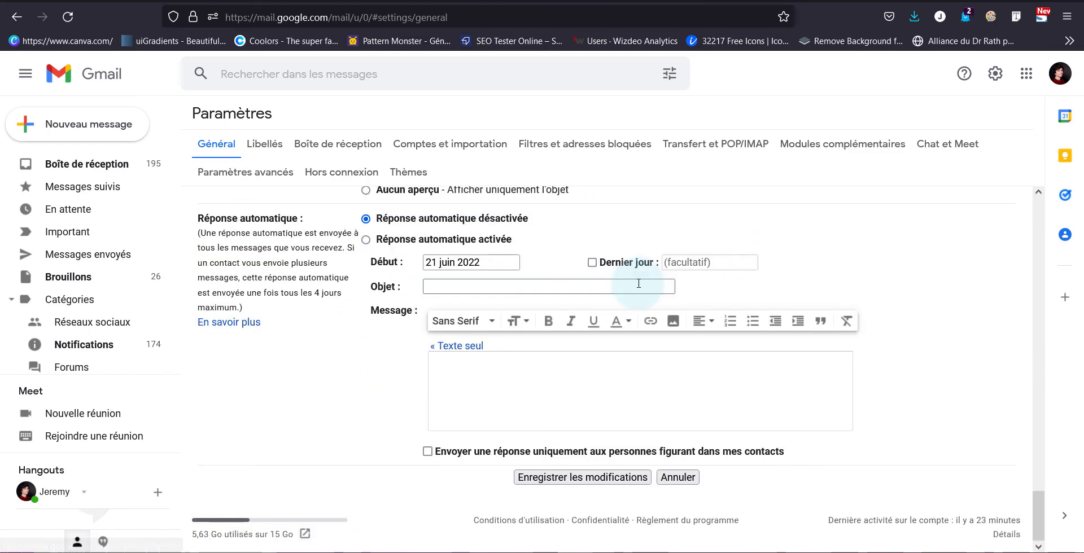
pyautogui.click(583, 477)
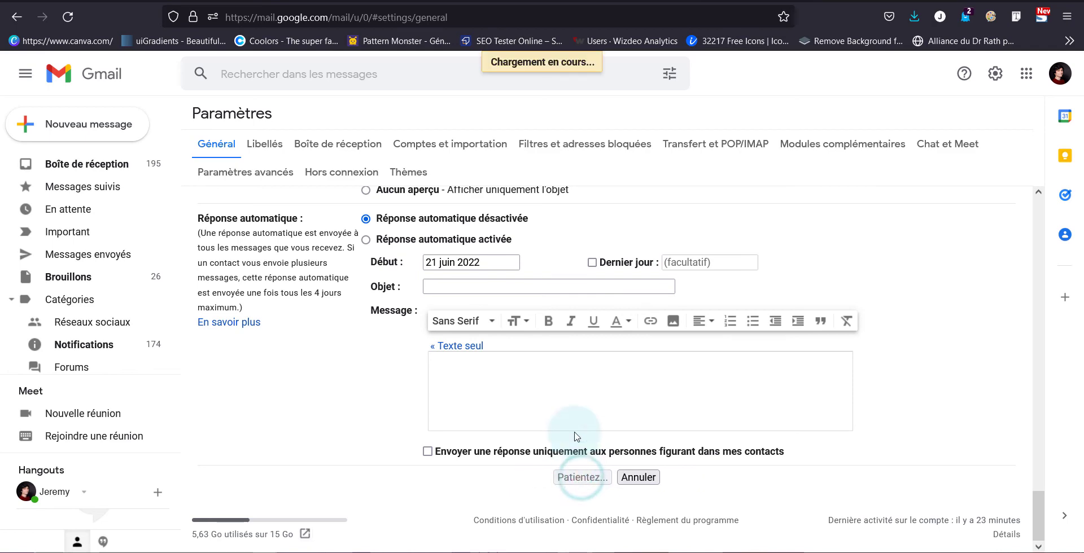
pyautogui.click(95, 131)
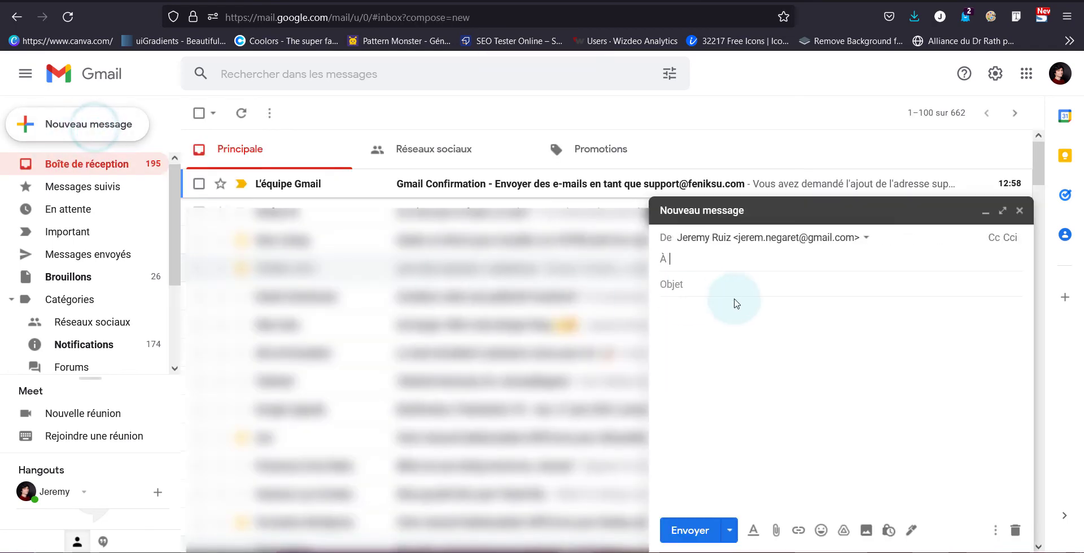
# Step: Send from the support@ address and add the suggested contact as the recipient
pyautogui.click(725, 244)
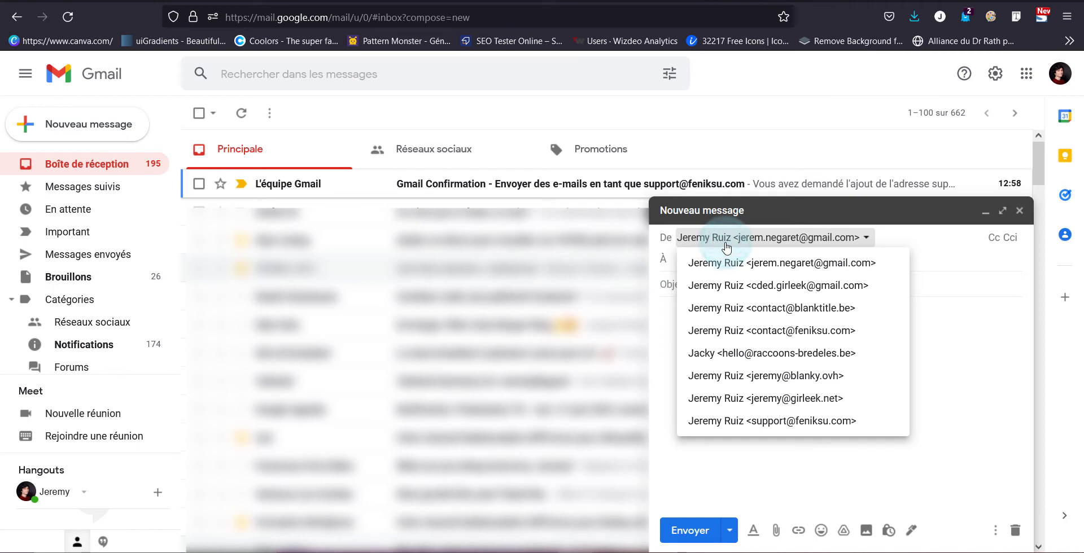
pyautogui.click(752, 421)
pyautogui.click(735, 295)
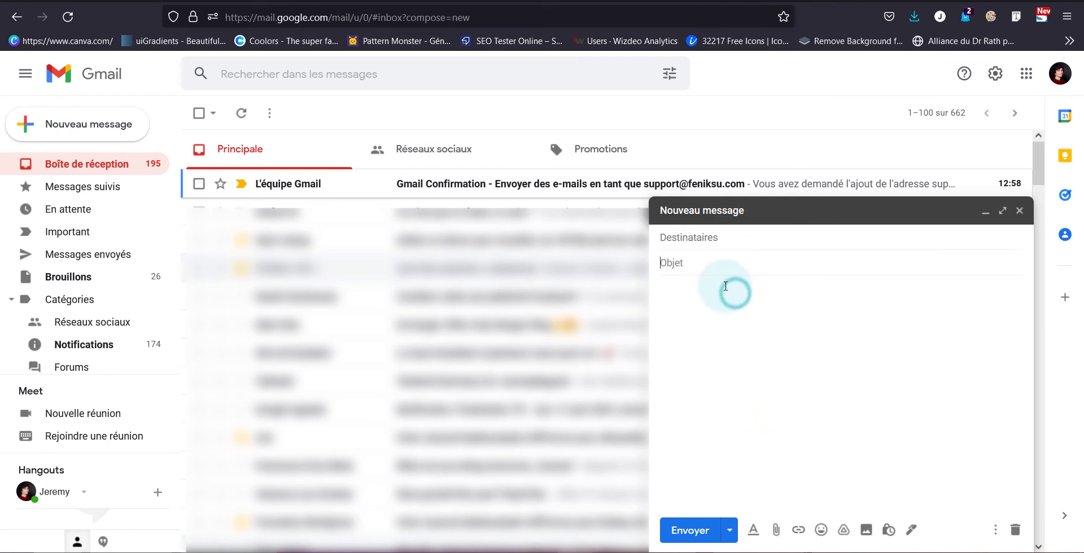
pyautogui.click(721, 240)
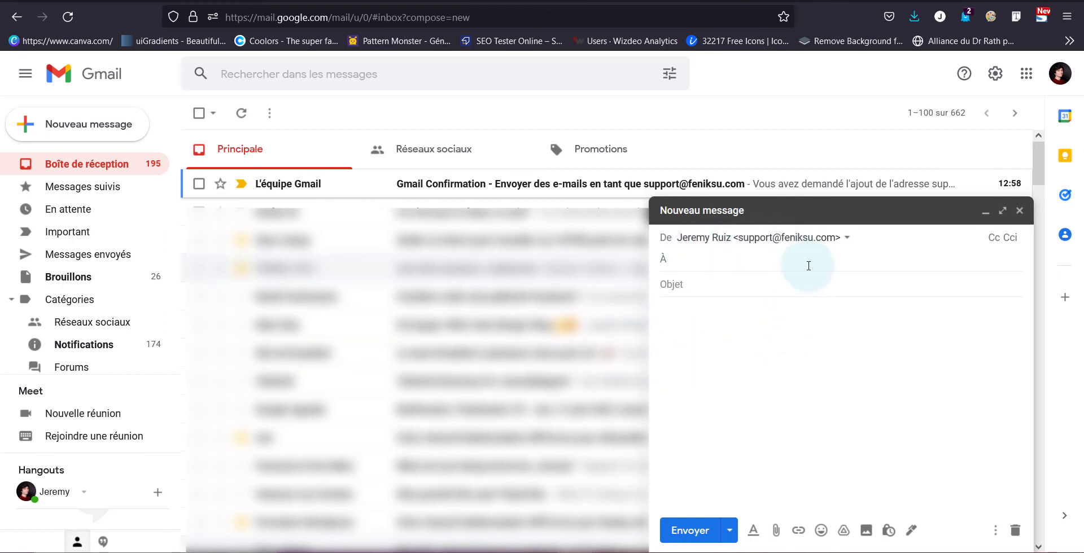
pyautogui.write('cont')
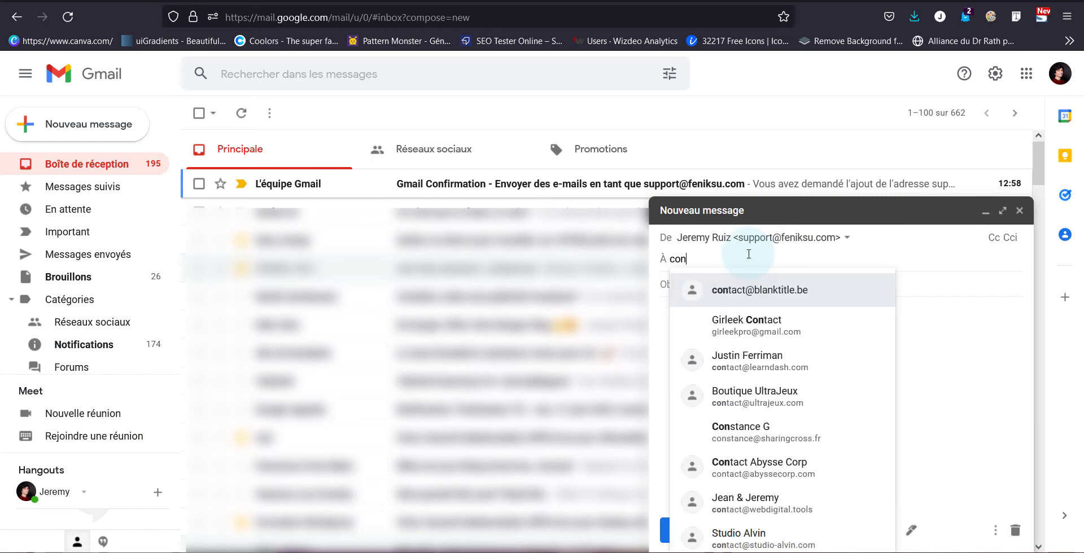
pyautogui.click(759, 296)
# Step: Insert the Feniksu signature below the word test and send the message
pyautogui.click(738, 306)
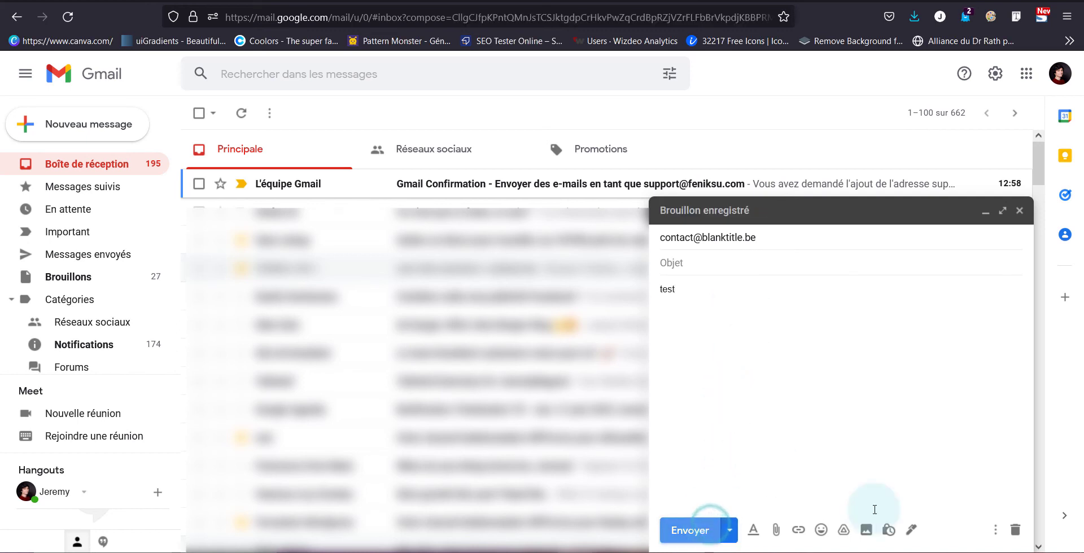
pyautogui.click(910, 529)
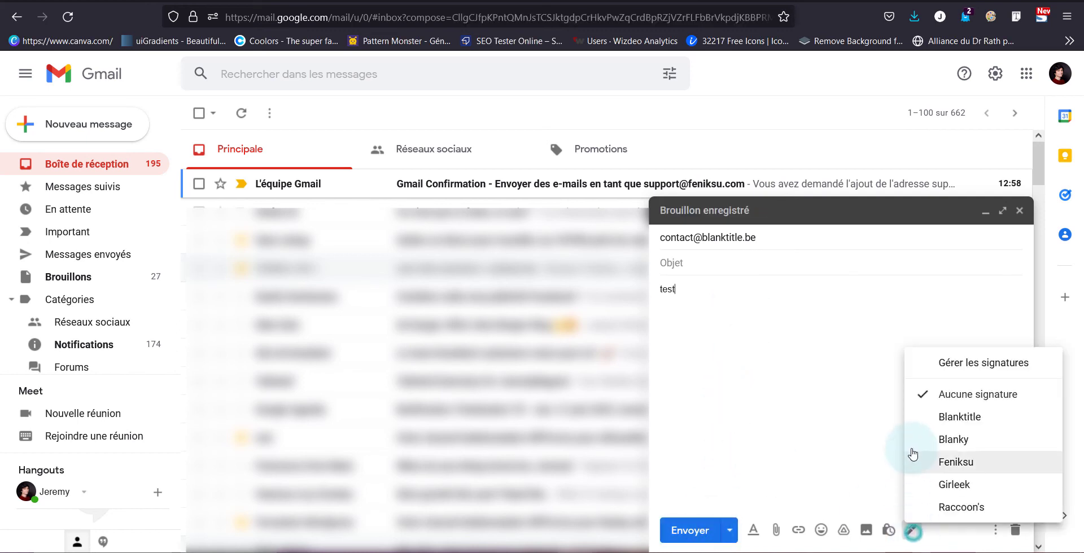
pyautogui.click(955, 460)
pyautogui.click(683, 524)
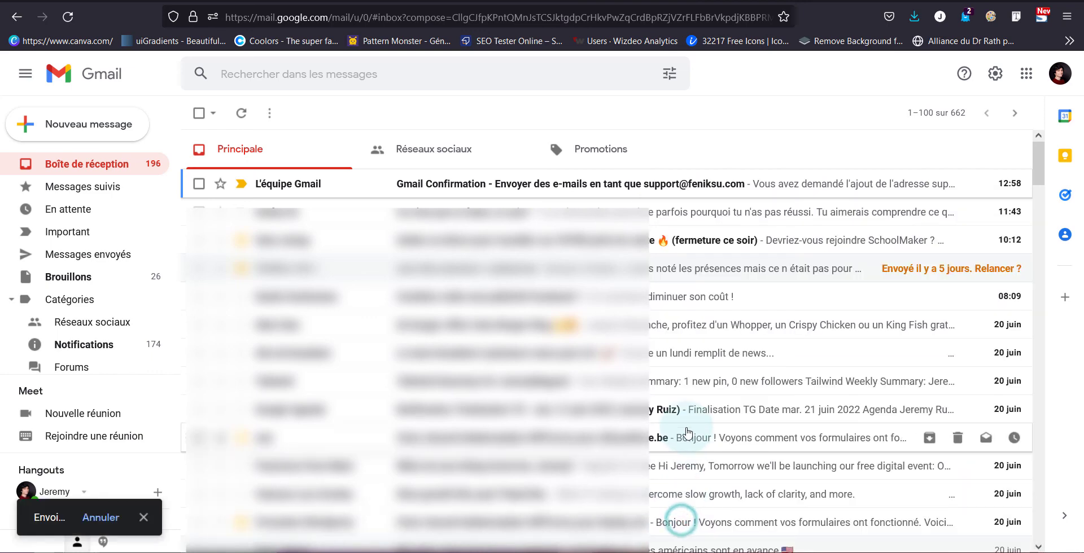
# Step: Open the received (aucun objet) test email and highlight the sender to confirm it is support@
pyautogui.click(364, 189)
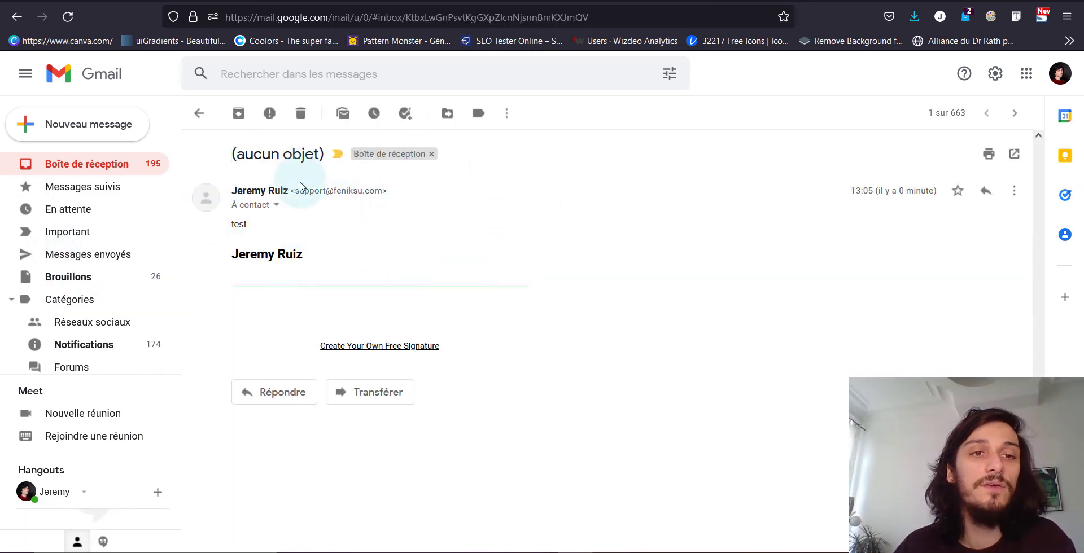
pyautogui.moveTo(294, 190); pyautogui.dragTo(373, 190)
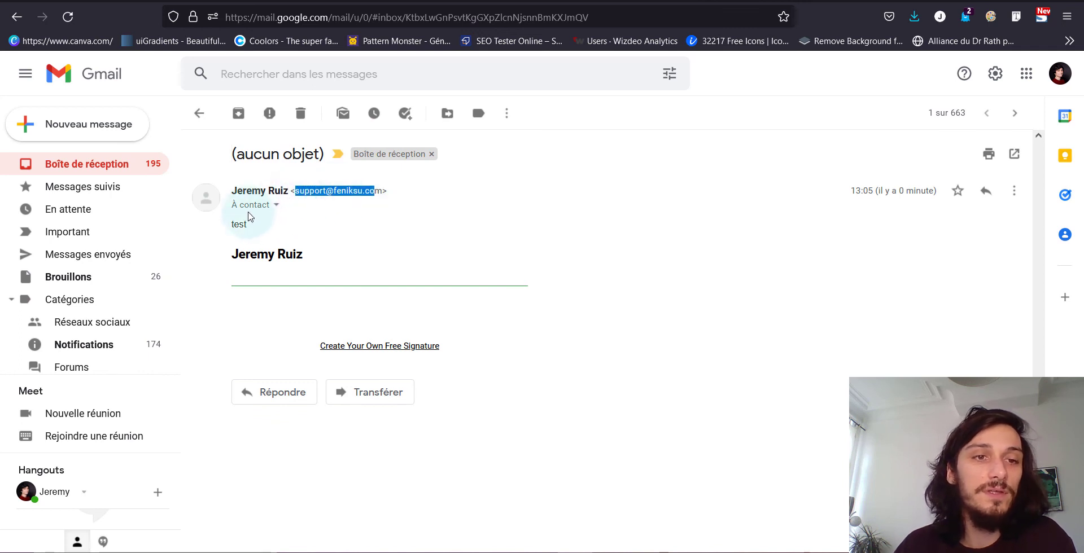